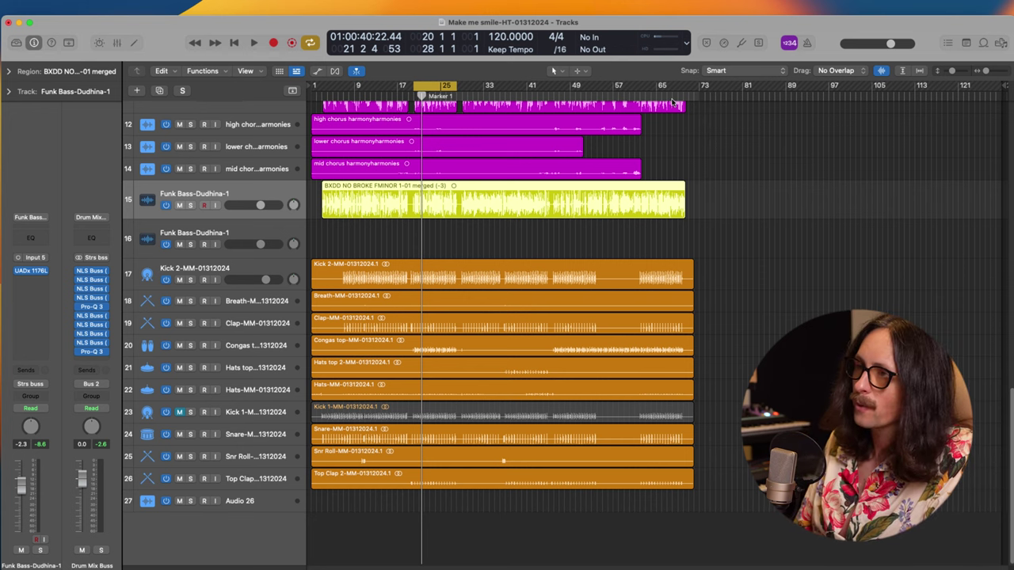
Start playback, solo the Funk Bass and Kick 2 tracks, and reselect Funk Bass.
{"action": "key", "text": "space"}
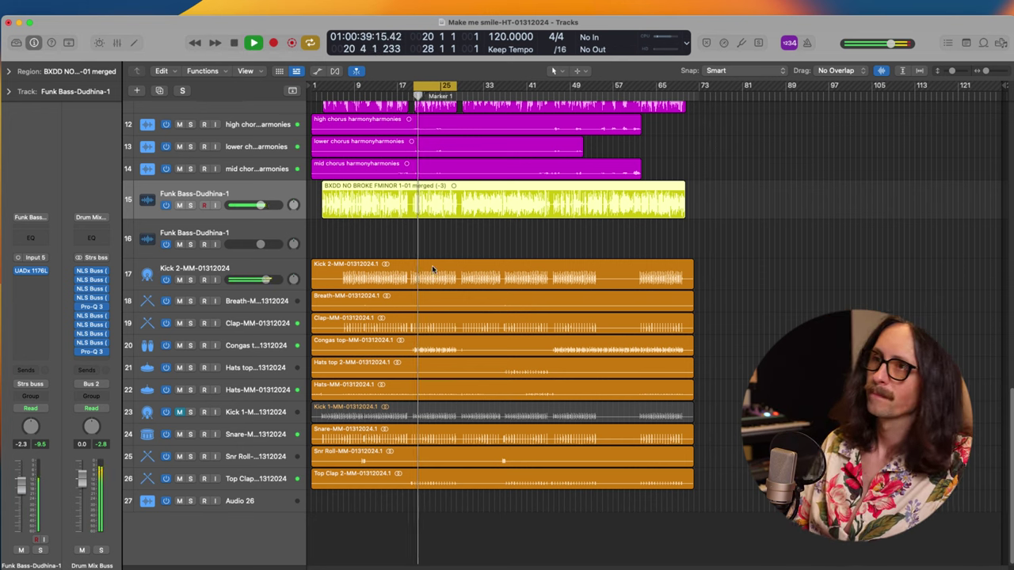
{"action": "left_click", "coordinate": [190, 205]}
{"action": "left_click", "coordinate": [190, 280]}
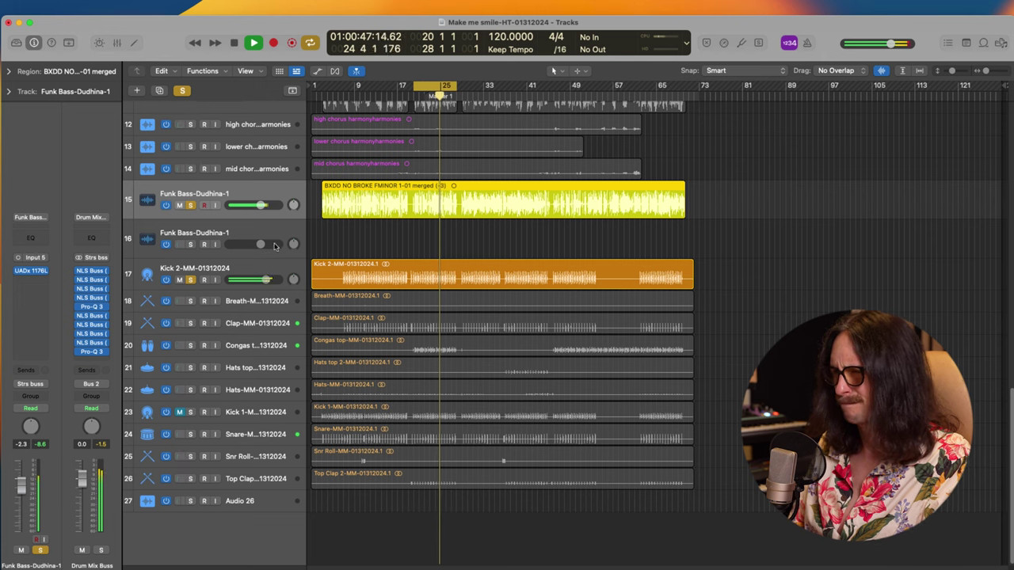
{"action": "left_click", "coordinate": [239, 262]}
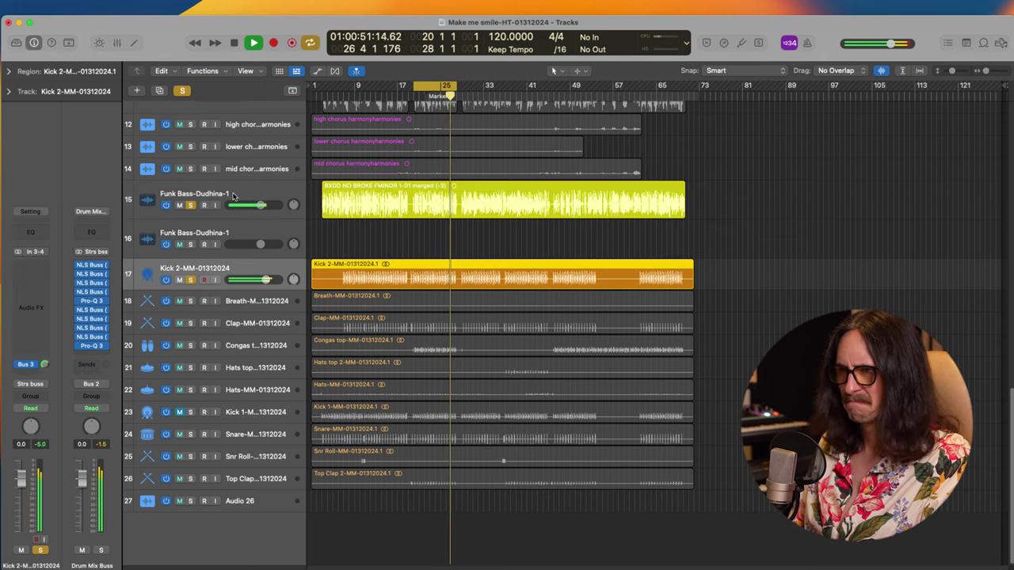
{"action": "left_click", "coordinate": [281, 199]}
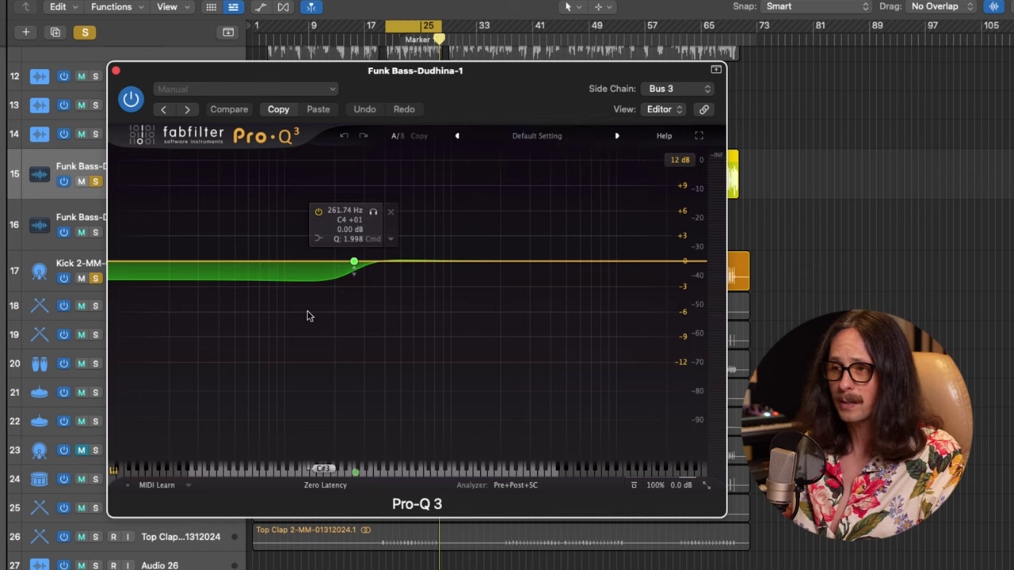
Keep Pro-Q 3 in Zero Latency mode and nudge the low-shelf band slightly lower to 258.63 Hz.
{"action": "left_click", "coordinate": [325, 485]}
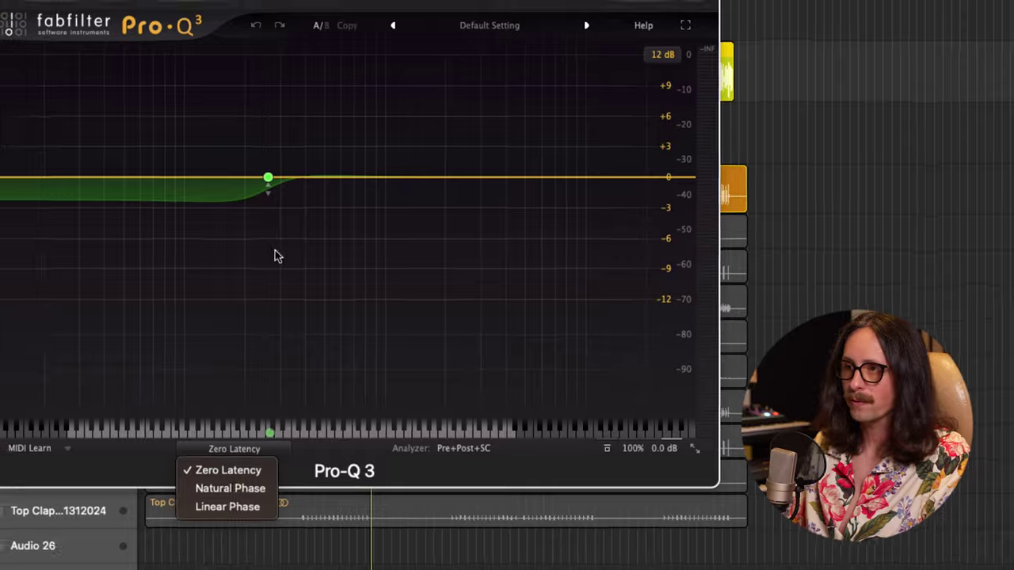
{"action": "left_click", "coordinate": [260, 175]}
{"action": "left_click_drag", "start_coordinate": [380, 229], "coordinate": [356, 254]}
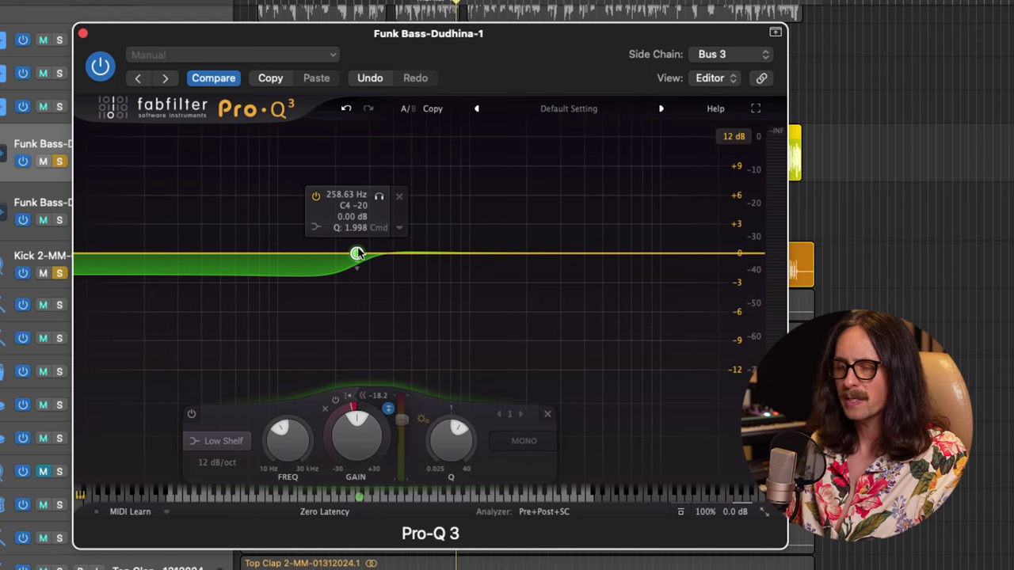
Clear the shelf band's dynamics, make it dynamic again, and set its range to dip about 4 dB.
{"action": "left_click", "coordinate": [398, 228]}
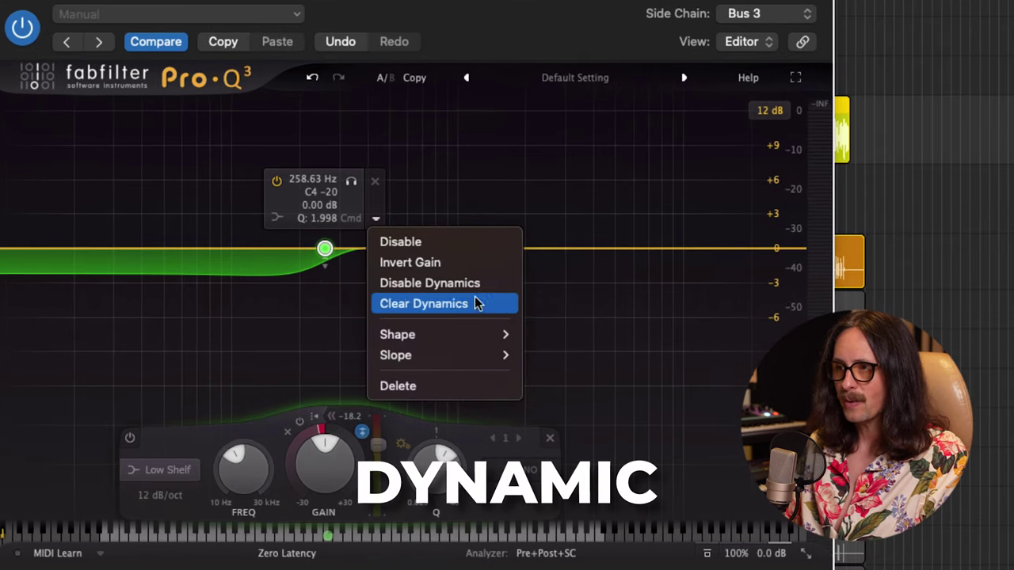
{"action": "left_click", "coordinate": [472, 299]}
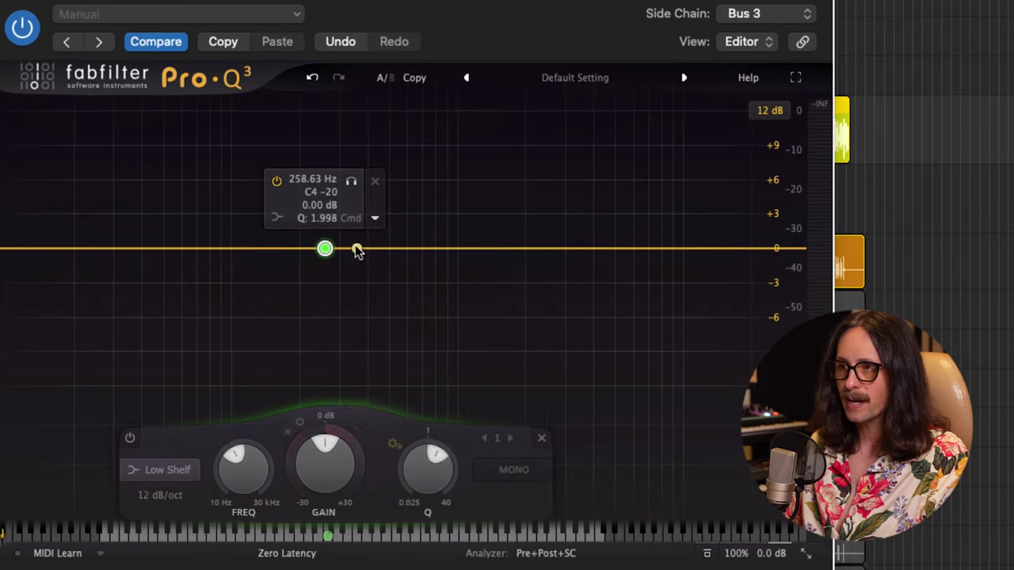
{"action": "left_click", "coordinate": [375, 223]}
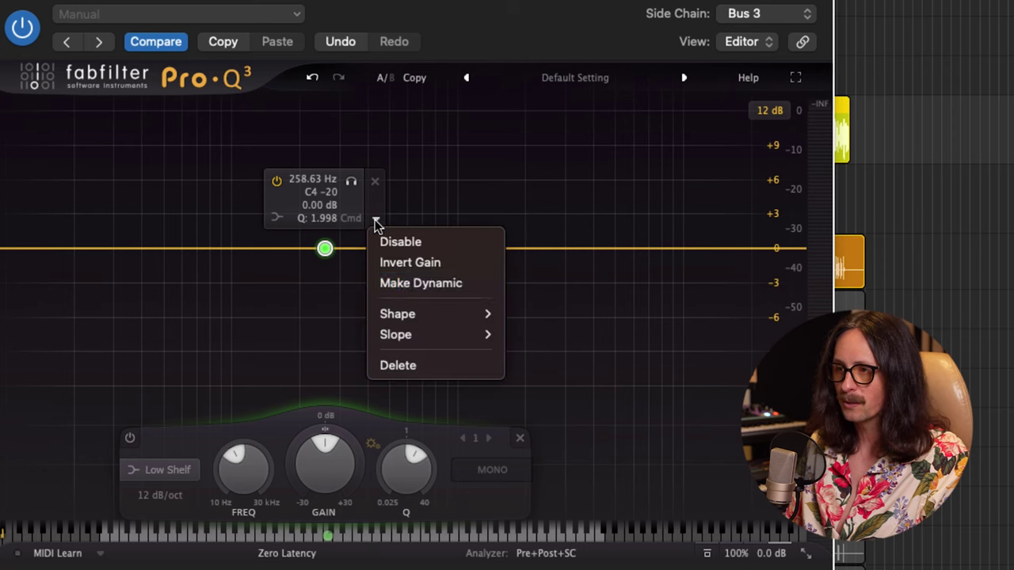
{"action": "left_click", "coordinate": [462, 291]}
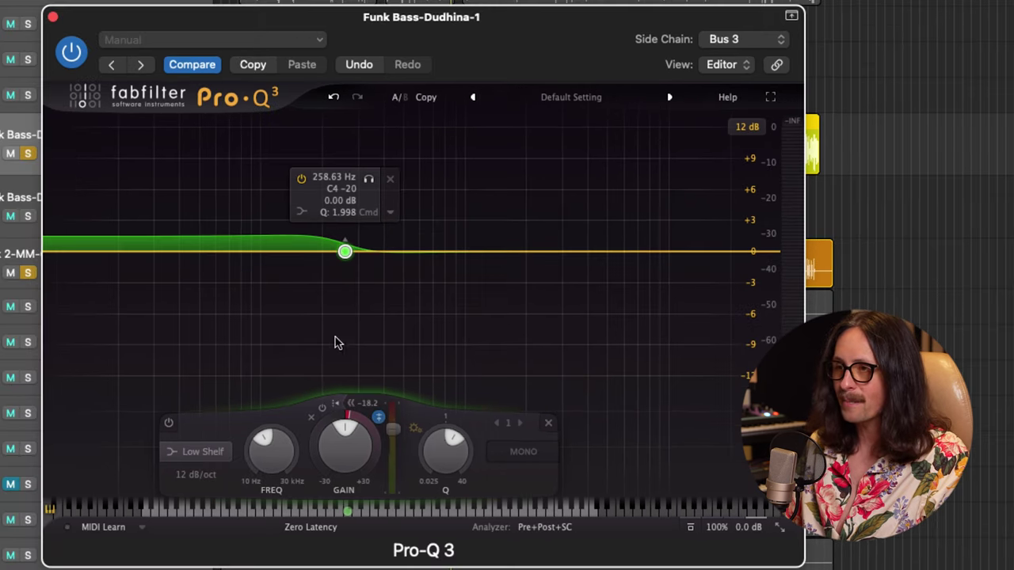
{"action": "left_click_drag", "start_coordinate": [344, 240], "coordinate": [346, 285]}
Check the side-chain sources and confirm the Kick 2 track sends to Bus 3.
{"action": "left_click", "coordinate": [748, 40]}
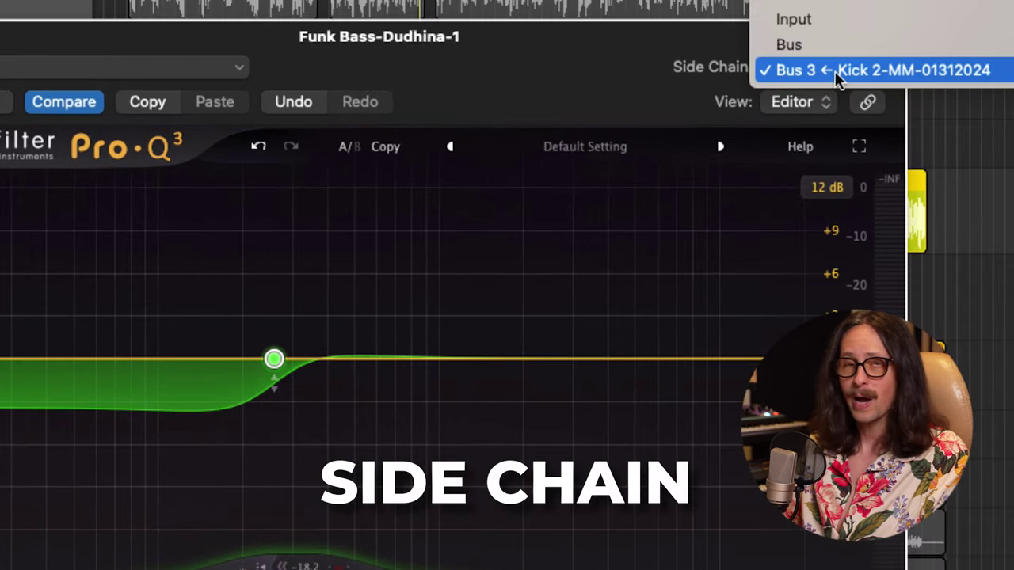
{"action": "left_click", "coordinate": [554, 95]}
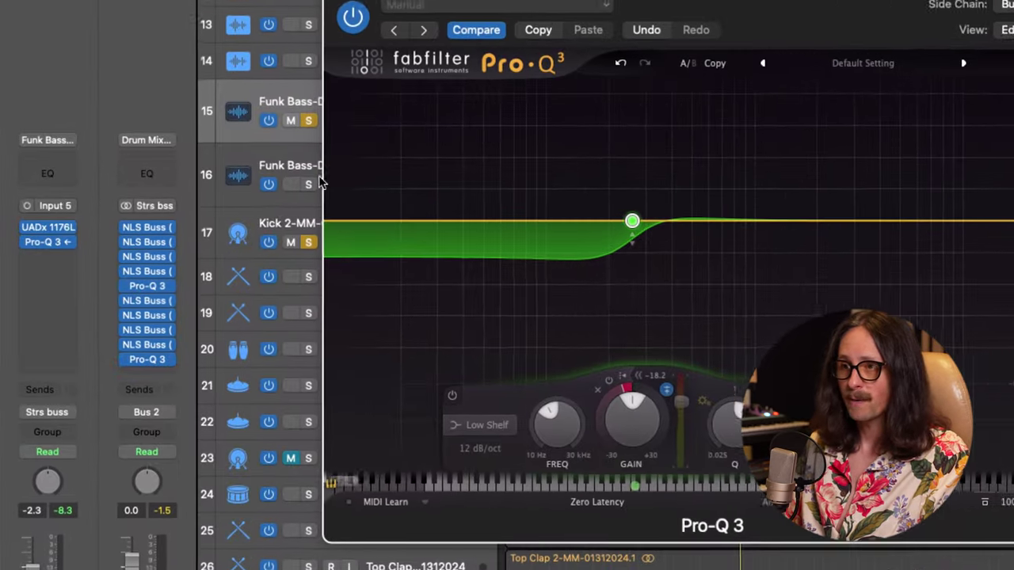
{"action": "left_click", "coordinate": [259, 243]}
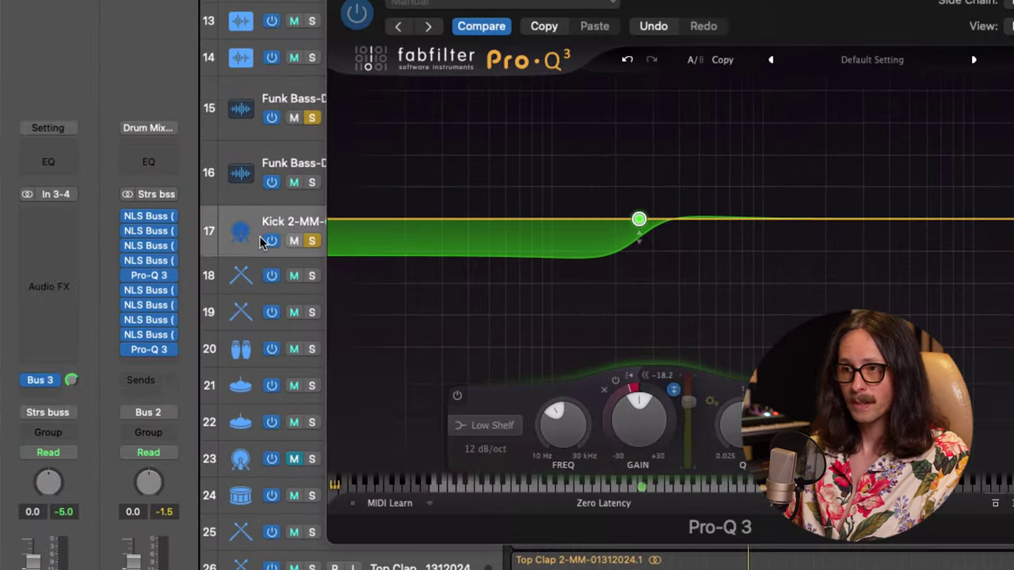
{"action": "left_click", "coordinate": [44, 385]}
{"action": "left_click", "coordinate": [74, 204]}
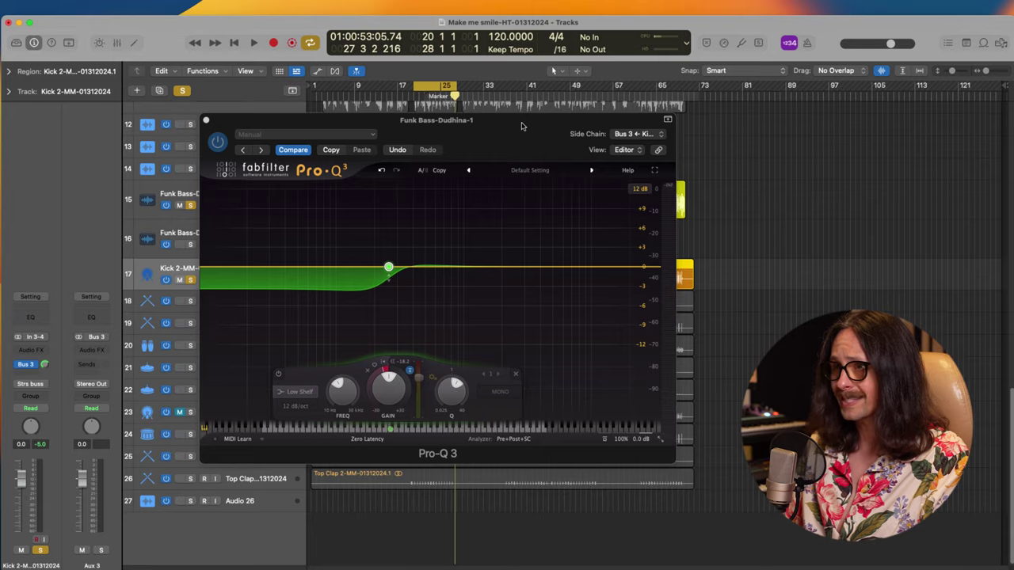
Reopen Pro-Q 3 on Funk Bass and set its side chain to Bus 3 ← Kick 2.
{"action": "left_click", "coordinate": [521, 125]}
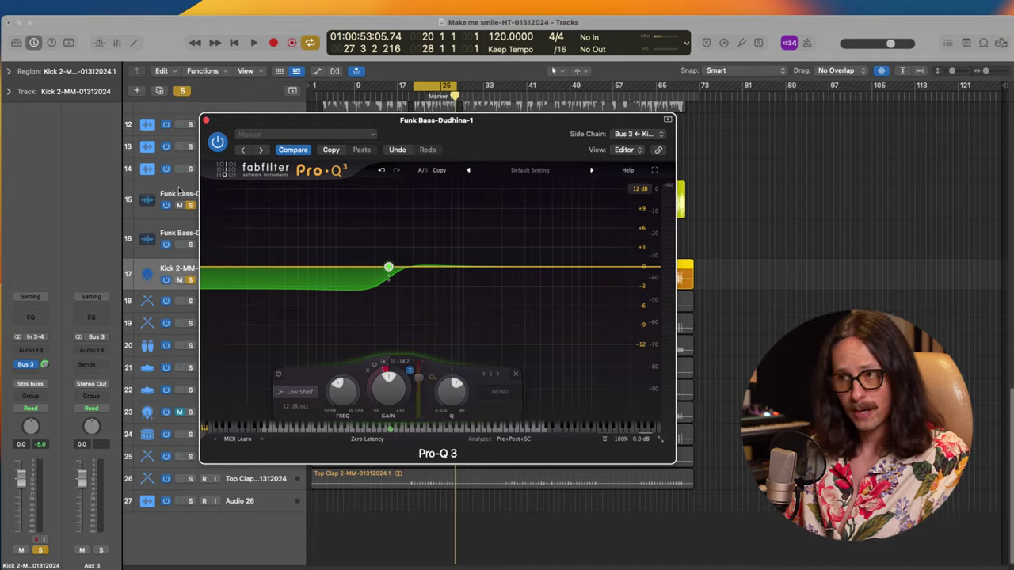
{"action": "left_click", "coordinate": [179, 194]}
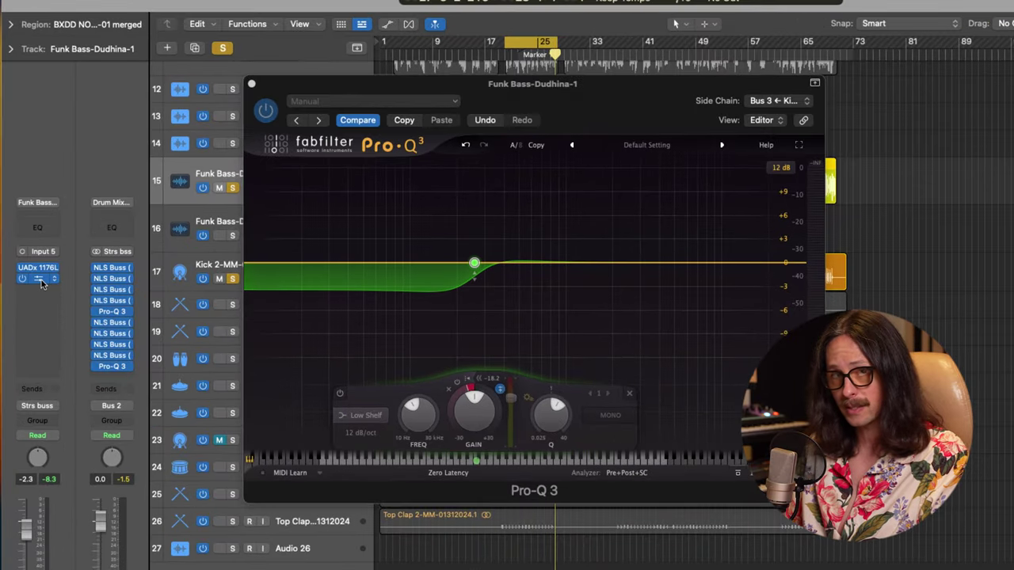
{"action": "key", "text": "super+w"}
{"action": "left_click", "coordinate": [40, 281]}
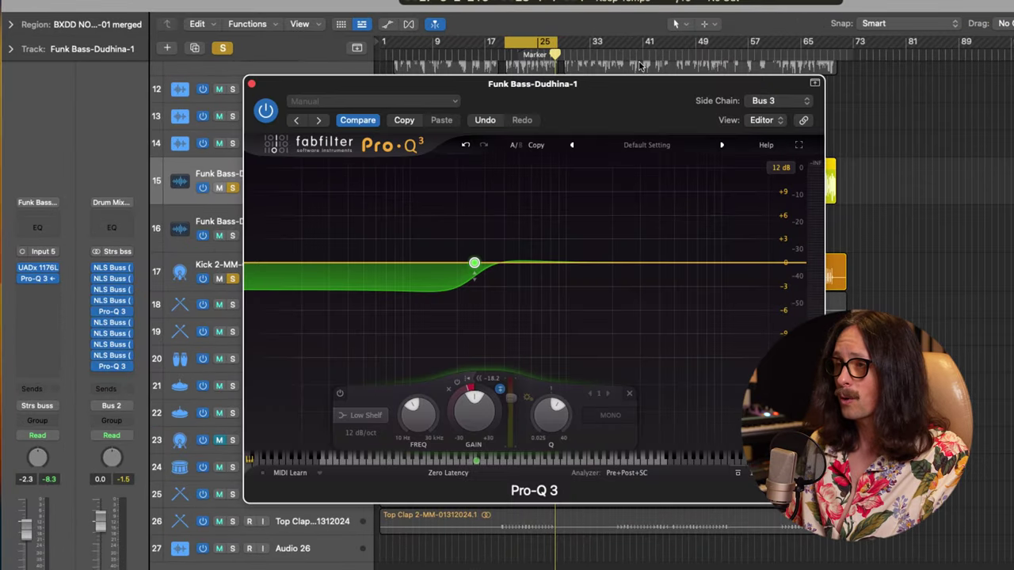
{"action": "left_click", "coordinate": [784, 108]}
{"action": "left_click", "coordinate": [788, 101]}
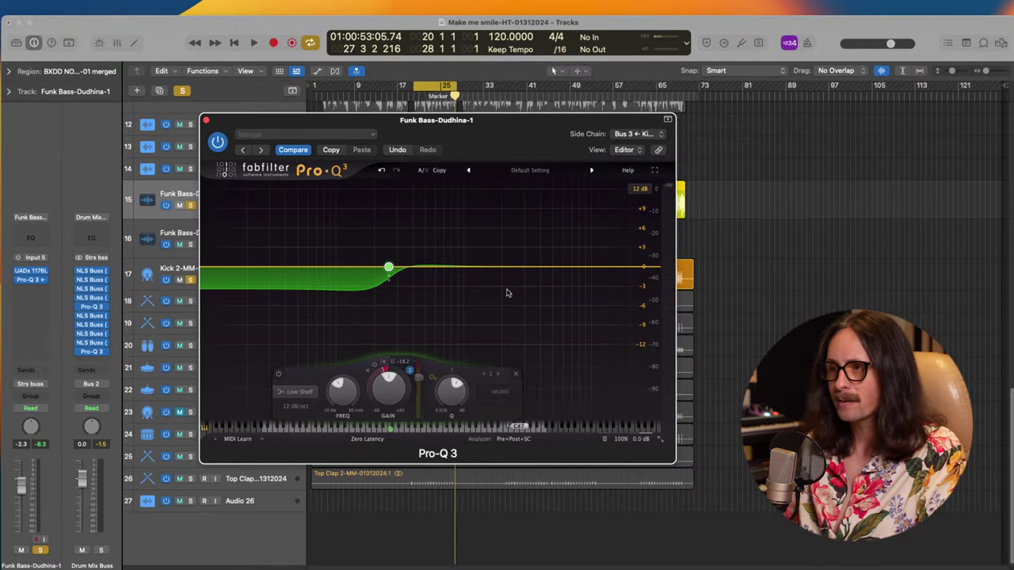
{"action": "mouse_move", "coordinate": [389, 267]}
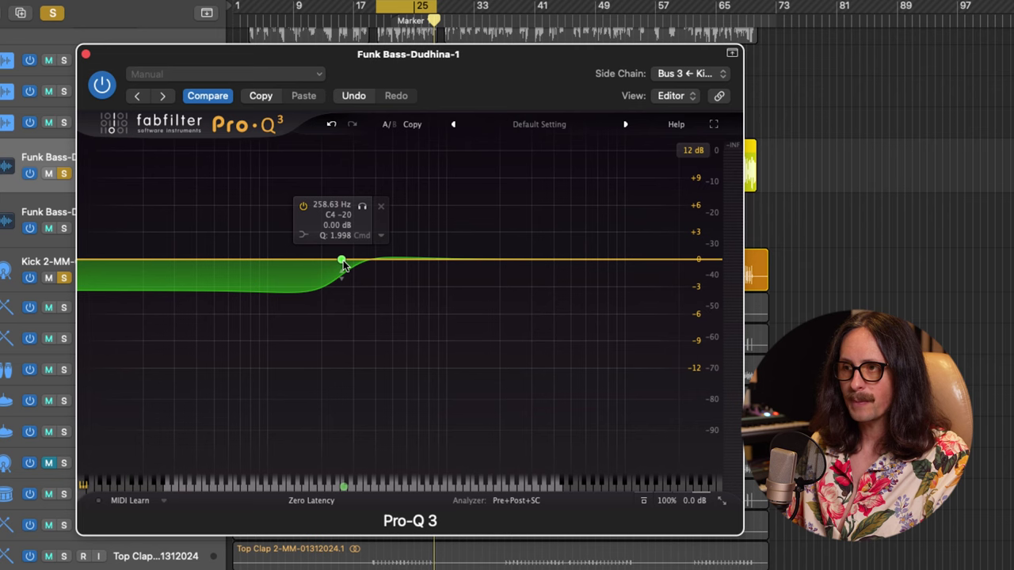
Reset the shelf band's threshold to Auto, then switch to a custom threshold of about -21.7 dB.
{"action": "left_click", "coordinate": [341, 262]}
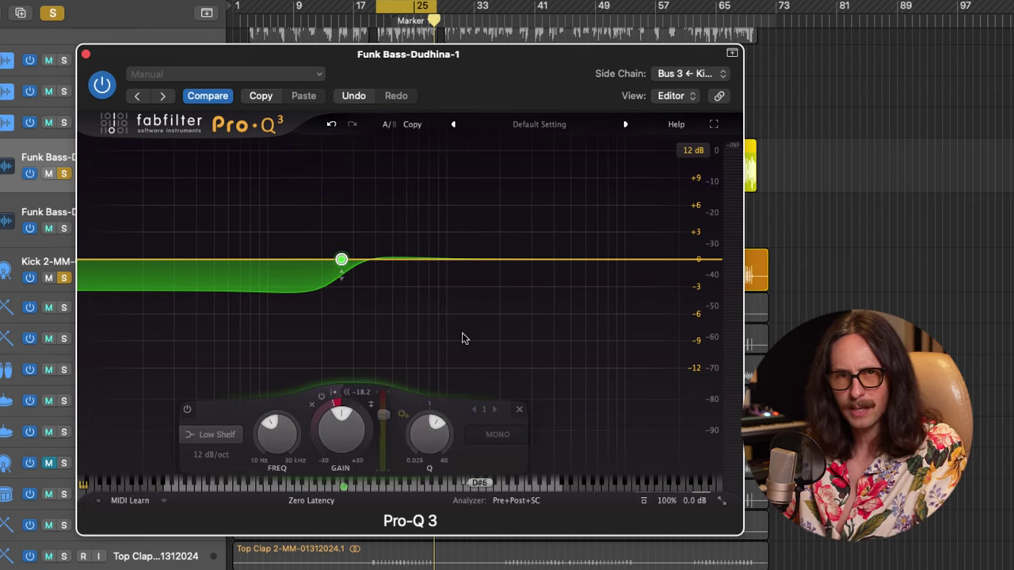
{"action": "double_click", "coordinate": [359, 393]}
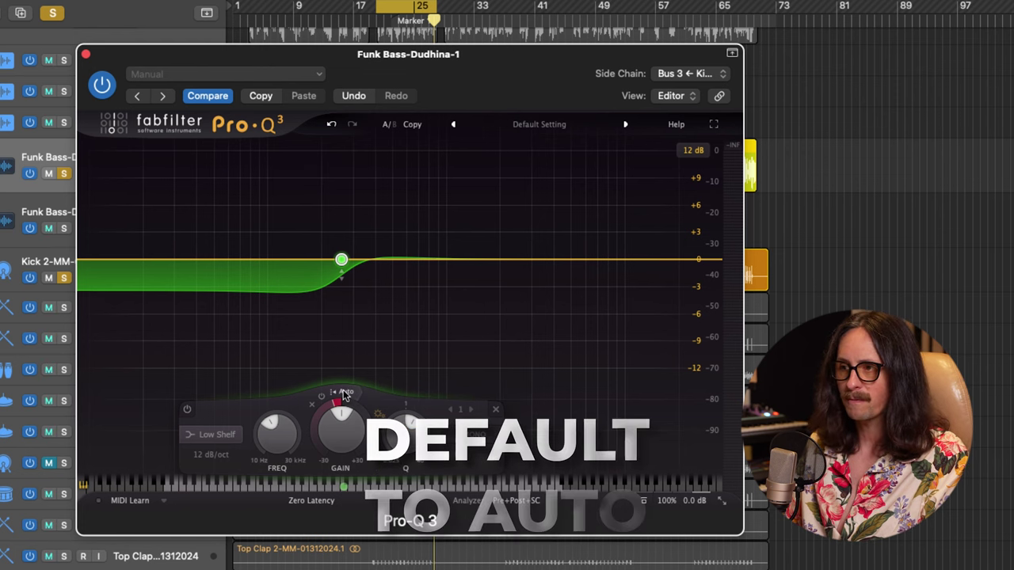
{"action": "mouse_move", "coordinate": [346, 396]}
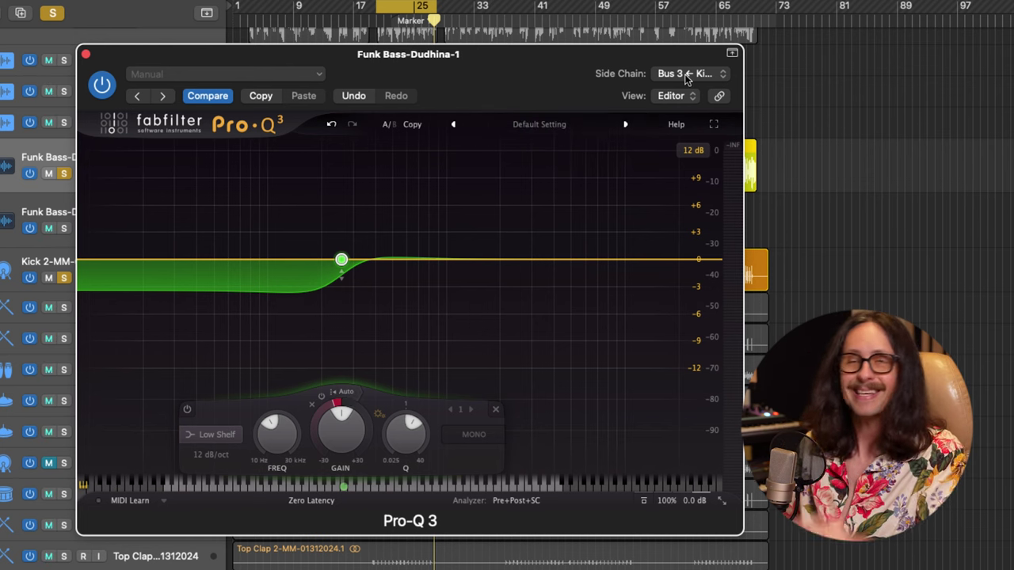
{"action": "left_click", "coordinate": [349, 395]}
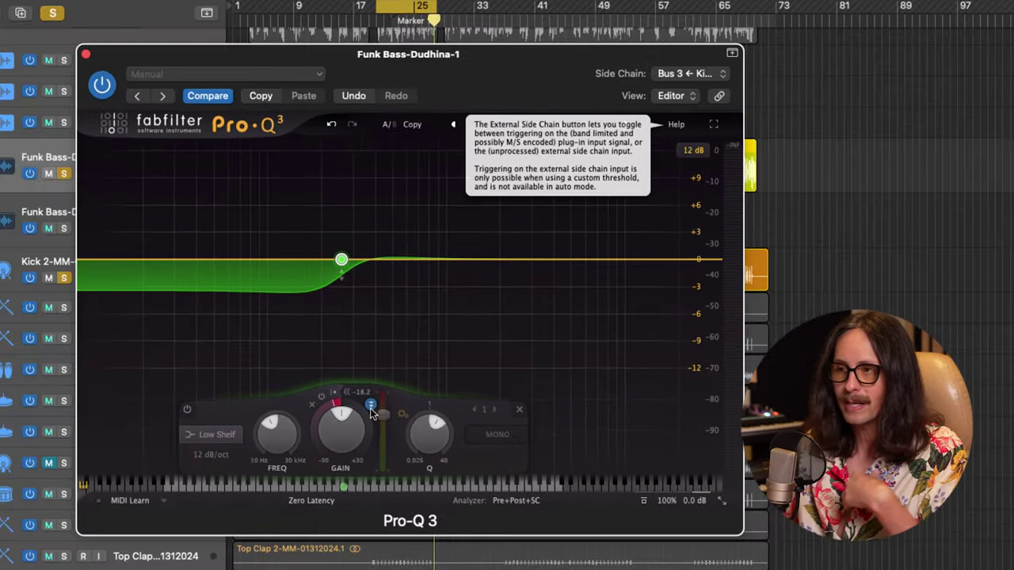
{"action": "left_click_drag", "start_coordinate": [394, 406], "coordinate": [370, 407]}
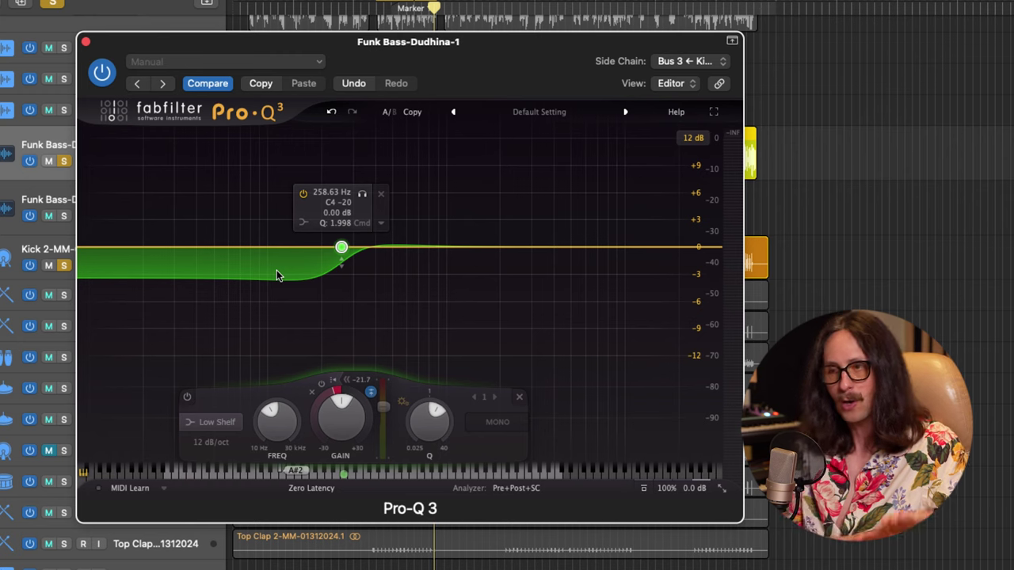
Play the song and deepen the low shelf's dynamic dip to about 6 dB.
{"action": "key", "text": "space"}
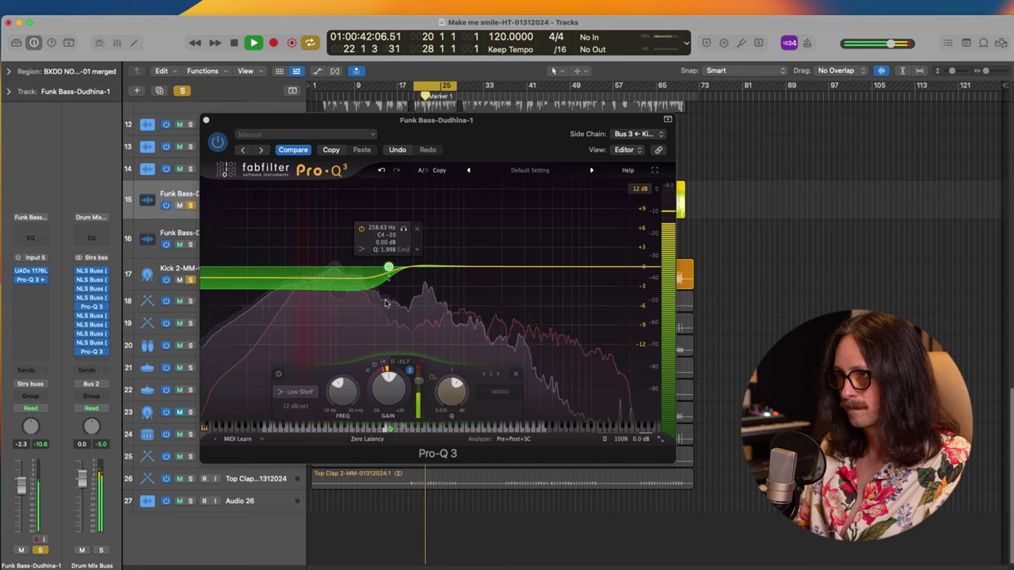
{"action": "mouse_move", "coordinate": [389, 279]}
{"action": "left_mouse_down"}
{"action": "mouse_move", "coordinate": [389, 321]}
{"action": "mouse_move", "coordinate": [390, 285]}
{"action": "left_mouse_up"}
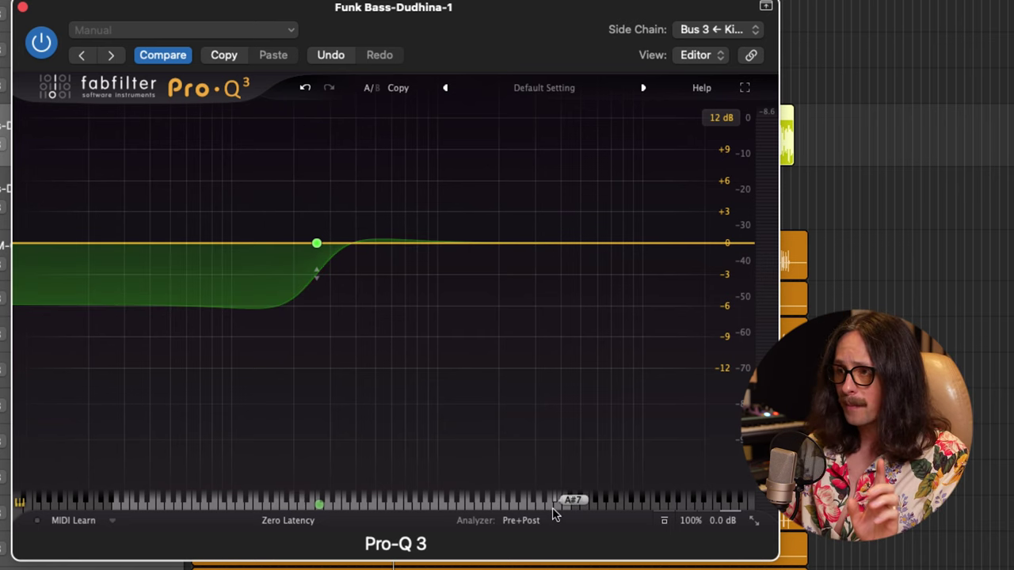
Add the side-chain spectrum to the Pro-Q 3 analyzer, then audition playback and stop it.
{"action": "left_click", "coordinate": [520, 521]}
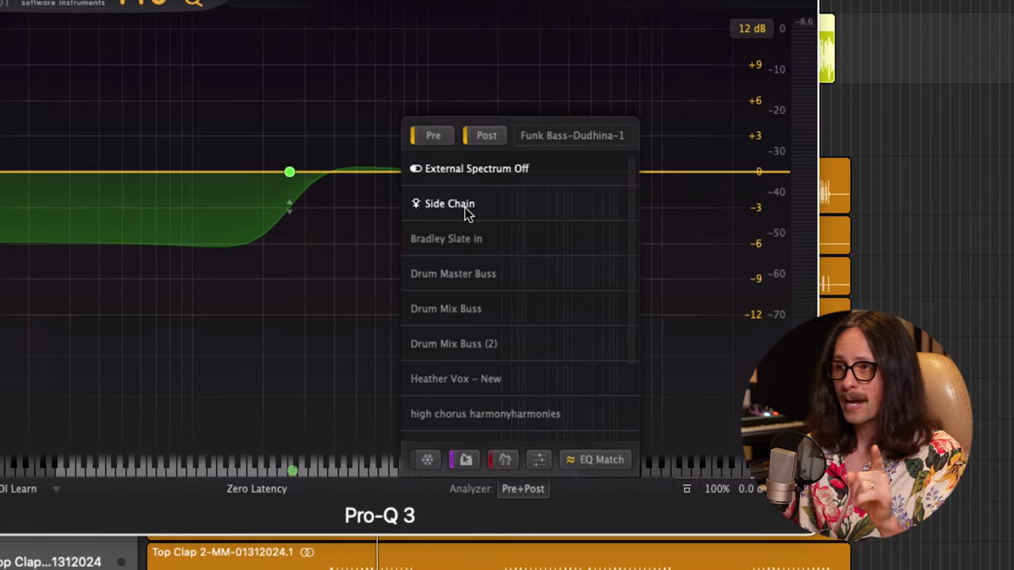
{"action": "left_click", "coordinate": [467, 208]}
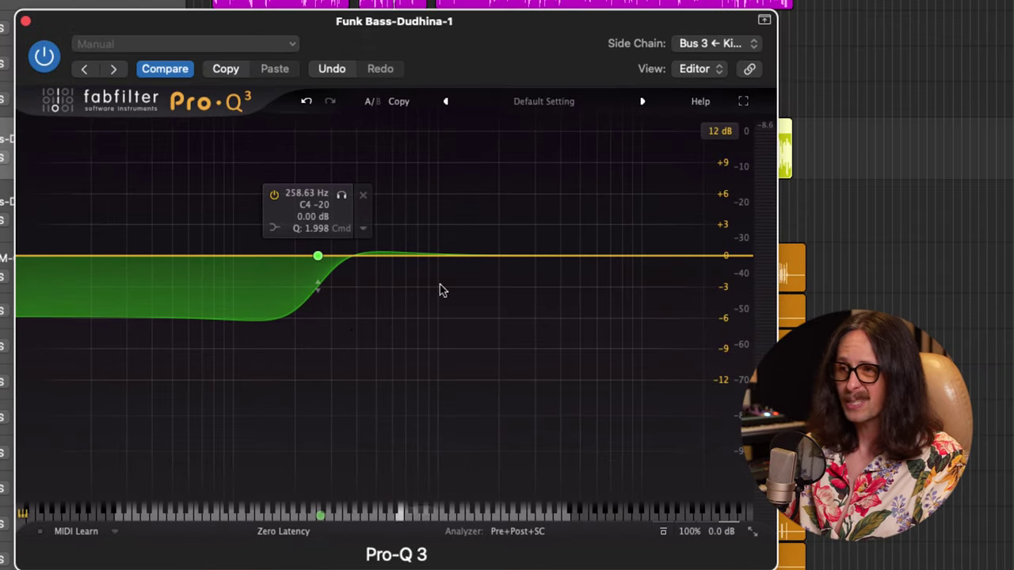
{"action": "left_click", "coordinate": [882, 21]}
{"action": "key", "text": "space"}
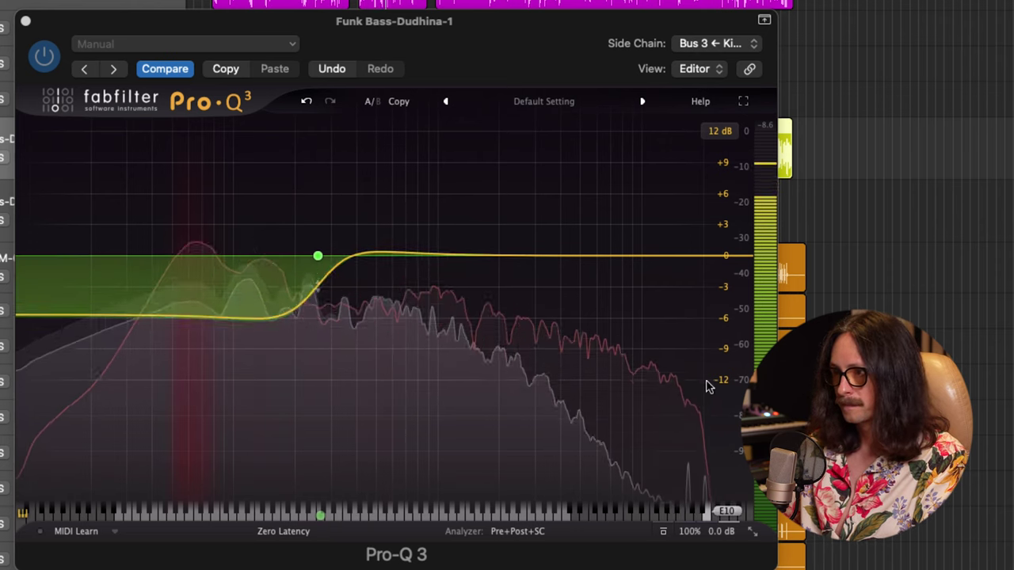
{"action": "key", "text": "space"}
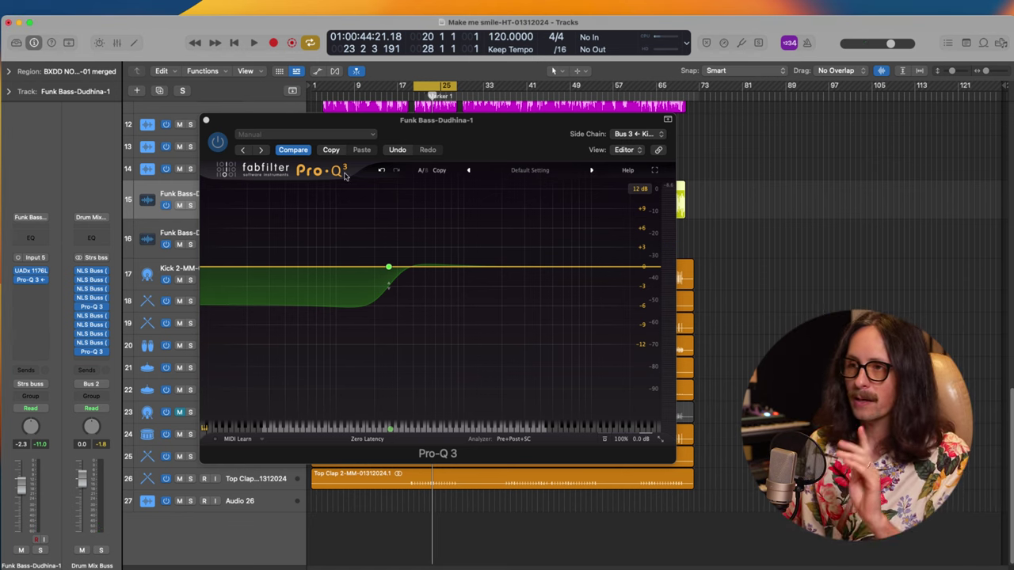
{"action": "mouse_move", "coordinate": [387, 273]}
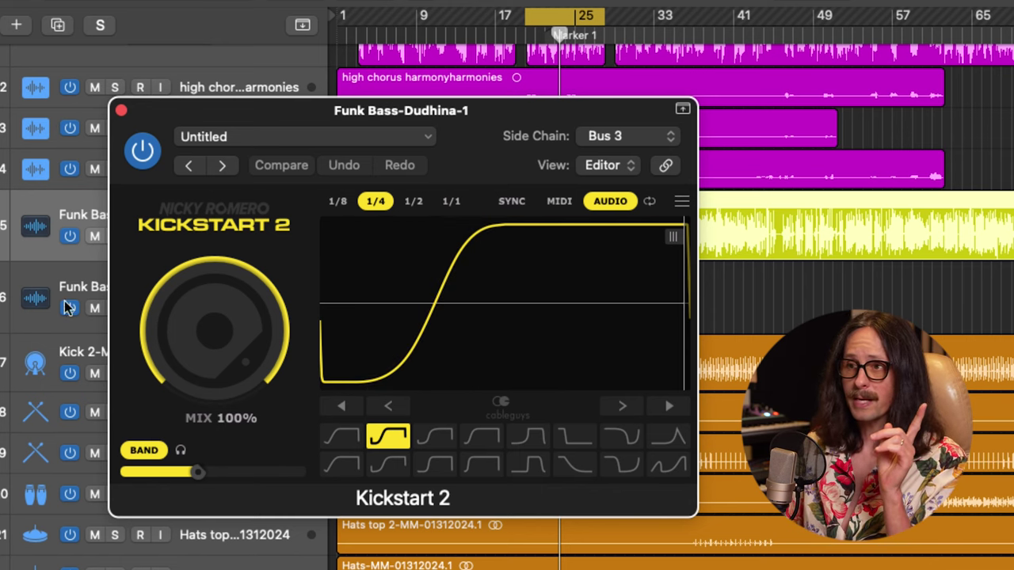
Select Kick 2 and set Kickstart 2's side-chain source to Bus 3 ← Kick 2.
{"action": "left_click", "coordinate": [64, 355]}
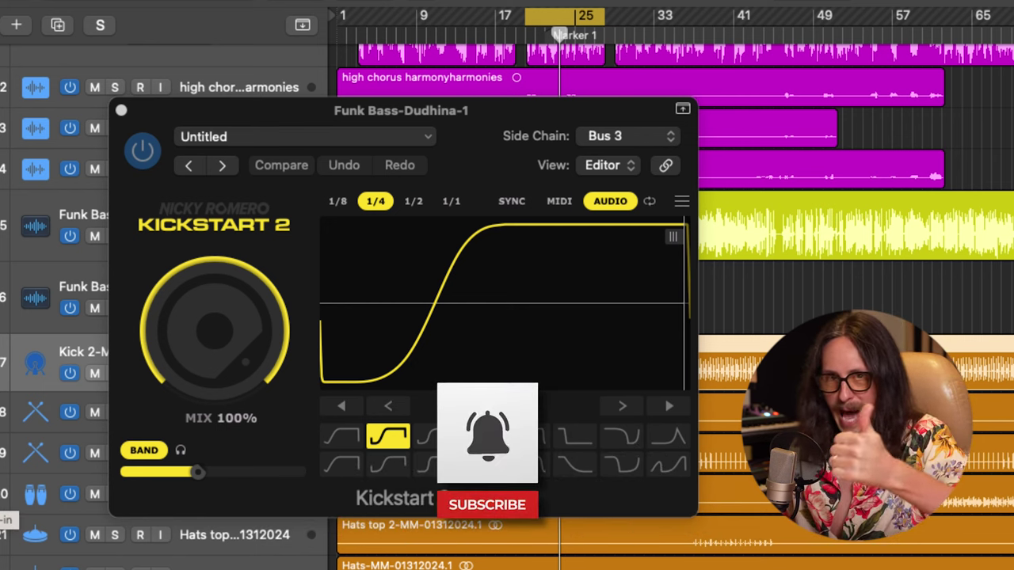
{"action": "mouse_move", "coordinate": [481, 137]}
{"action": "left_mouse_down"}
{"action": "mouse_move", "coordinate": [475, 123]}
{"action": "mouse_move", "coordinate": [467, 128]}
{"action": "left_mouse_up"}
{"action": "left_click", "coordinate": [609, 135]}
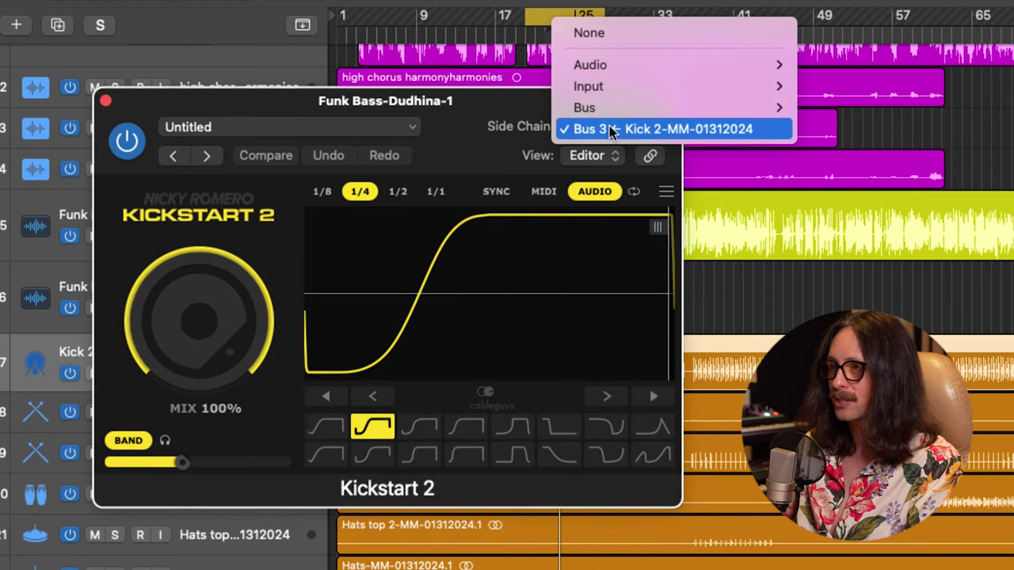
{"action": "left_click", "coordinate": [658, 128]}
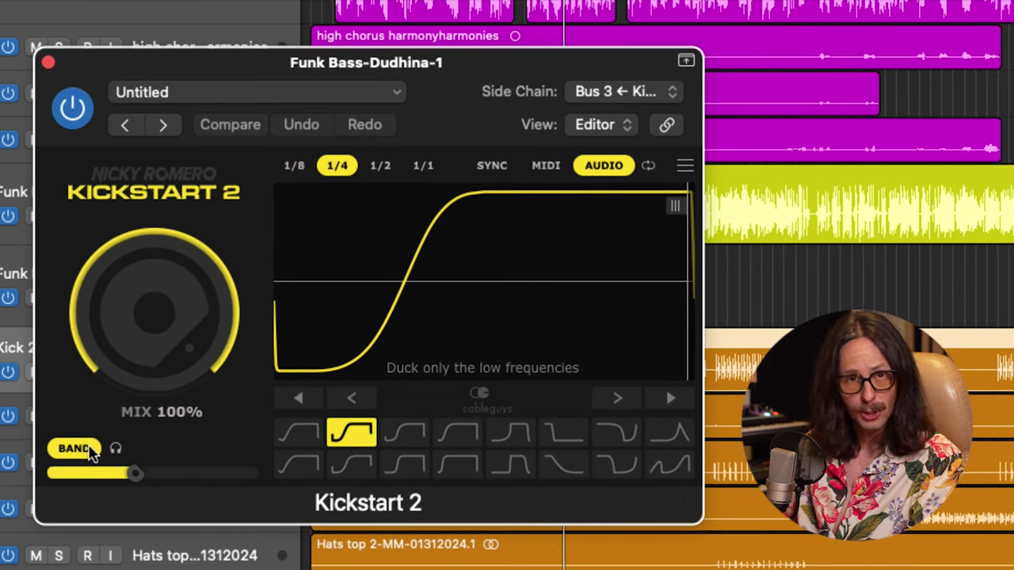
Toggle Kickstart 2's band-limited ducking to compare and raise its cutoff from 200 Hz to 264 Hz.
{"action": "left_click", "coordinate": [72, 454]}
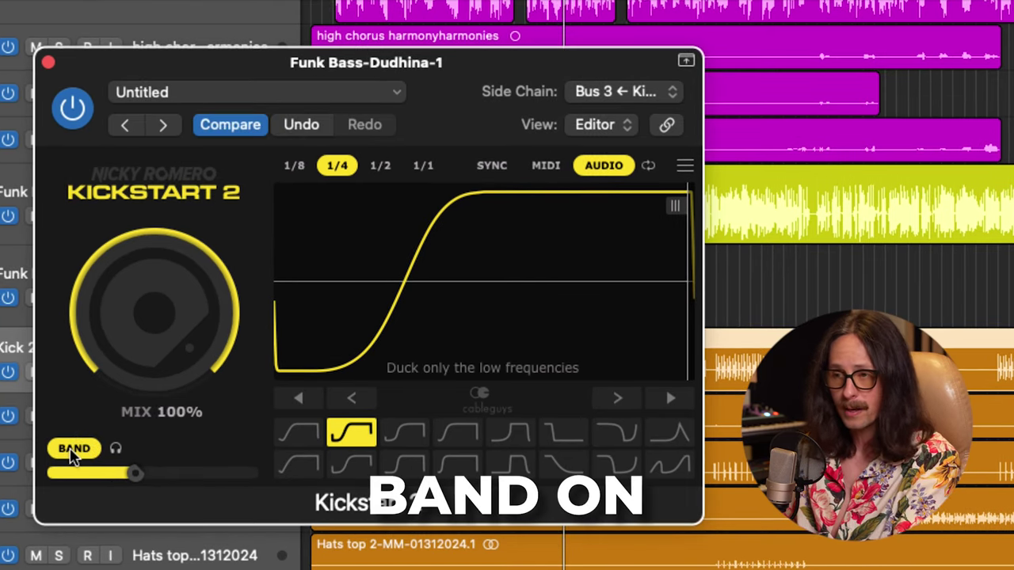
{"action": "mouse_move", "coordinate": [138, 475]}
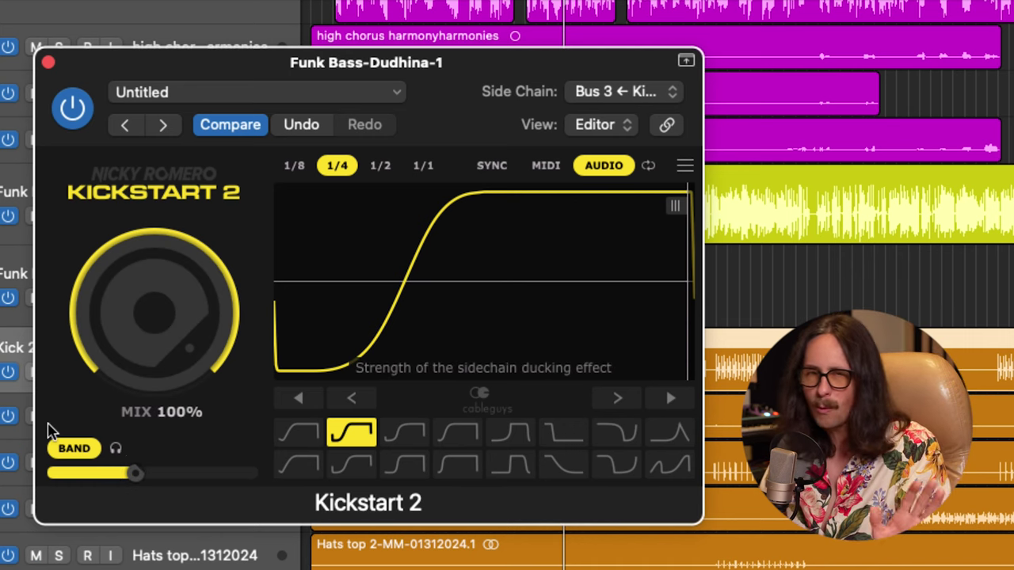
{"action": "left_click_drag", "start_coordinate": [132, 474], "coordinate": [142, 474]}
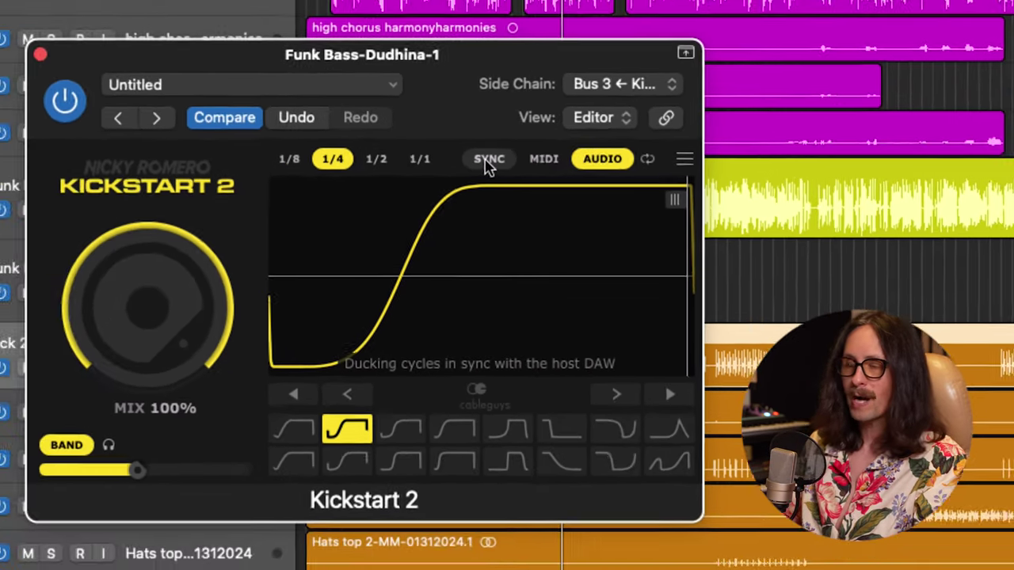
Switch Kickstart 2 to Sync, then back to Audio triggering, and try several ducking curve shapes.
{"action": "left_click", "coordinate": [441, 142]}
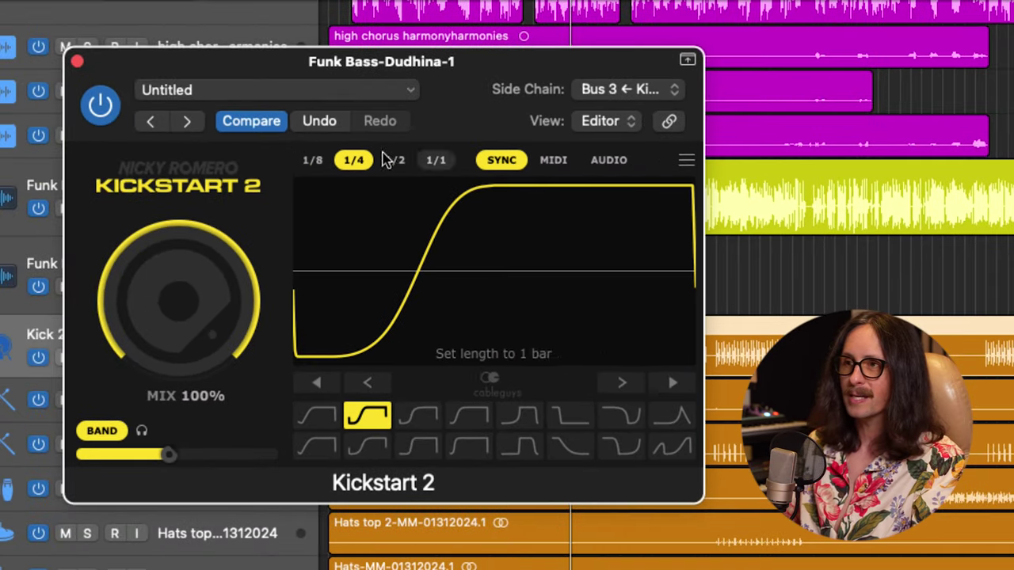
{"action": "left_click", "coordinate": [609, 159]}
{"action": "left_click", "coordinate": [170, 401]}
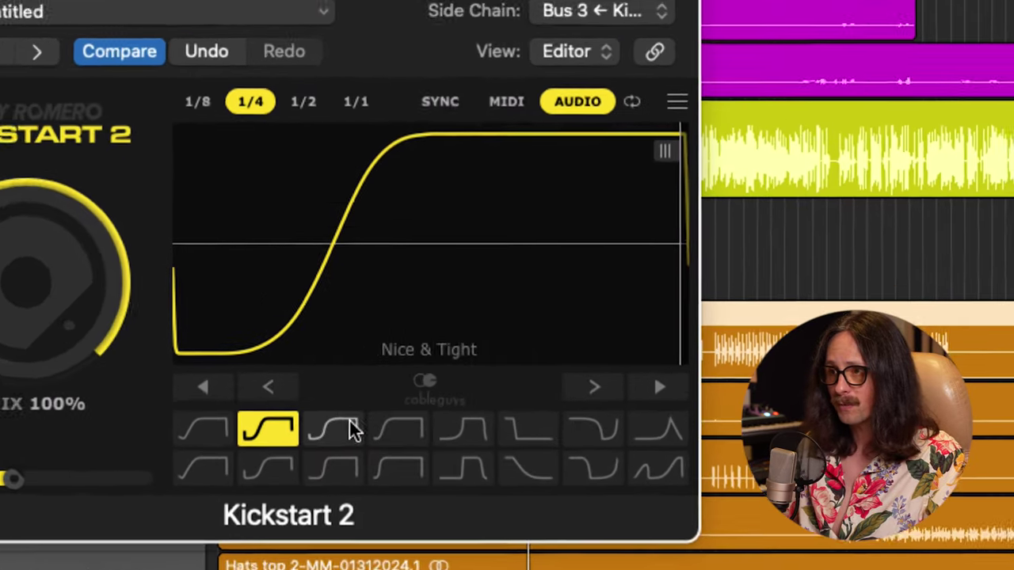
{"action": "left_click", "coordinate": [431, 415]}
{"action": "left_click", "coordinate": [485, 415]}
{"action": "left_click", "coordinate": [415, 441]}
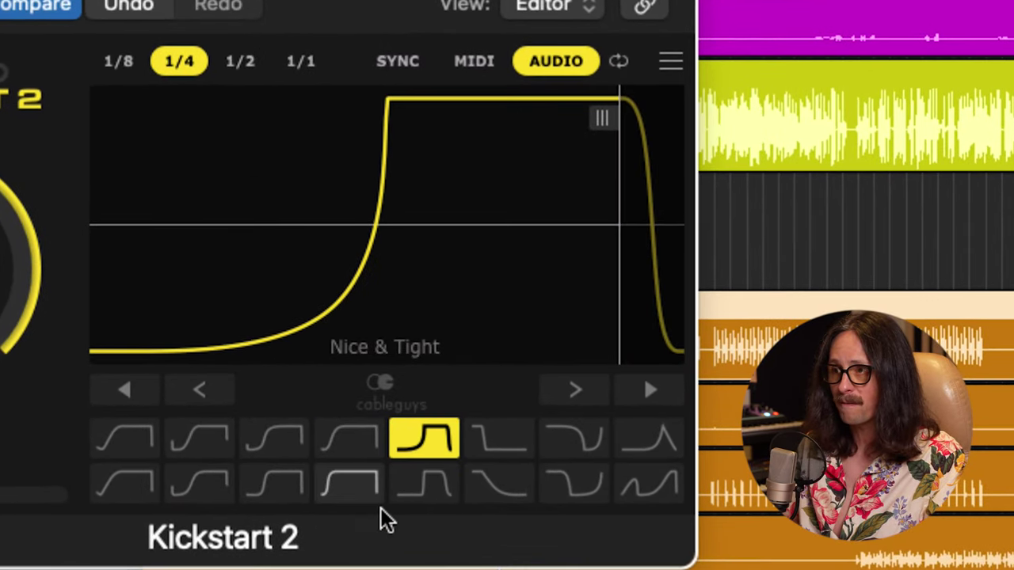
{"action": "left_click", "coordinate": [212, 439]}
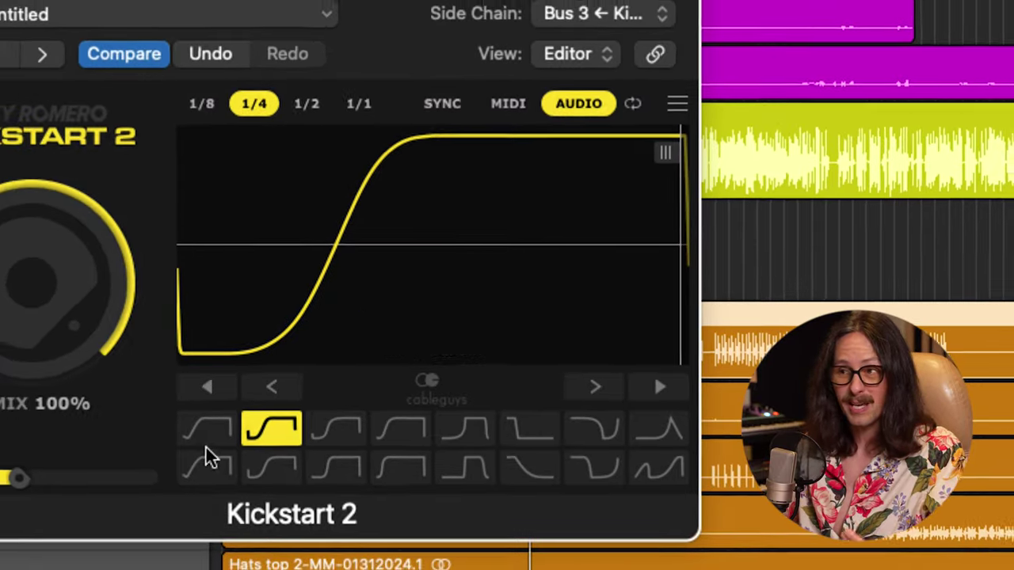
{"action": "left_click", "coordinate": [194, 434]}
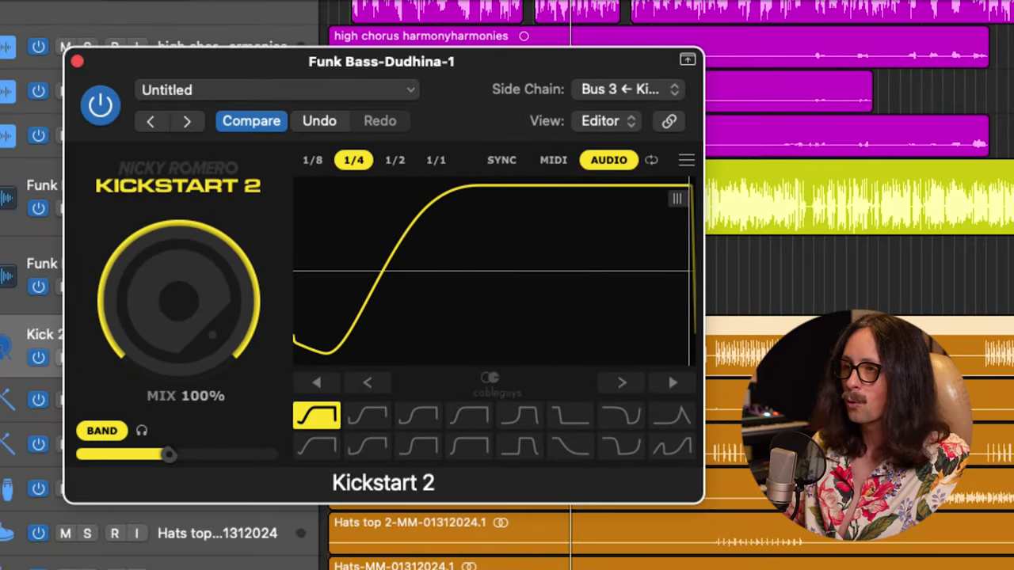
Start playback, solo Funk Bass-Dudhina-1 and Kick 2, and re-enable Kickstart 2.
{"action": "key", "text": "space"}
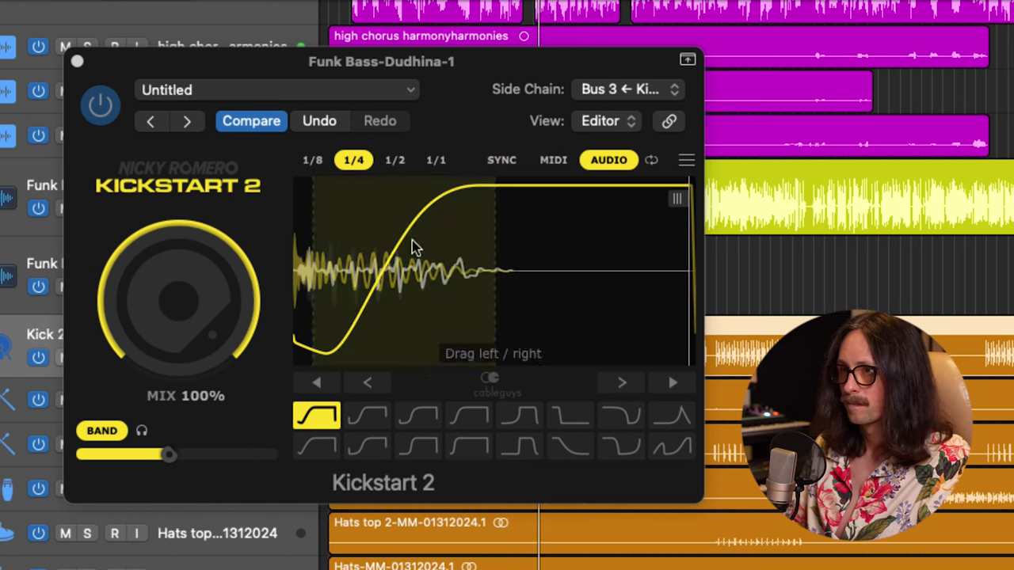
{"action": "left_click_drag", "start_coordinate": [204, 68], "coordinate": [244, 405]}
{"action": "left_click", "coordinate": [87, 208]}
{"action": "left_click", "coordinate": [87, 357]}
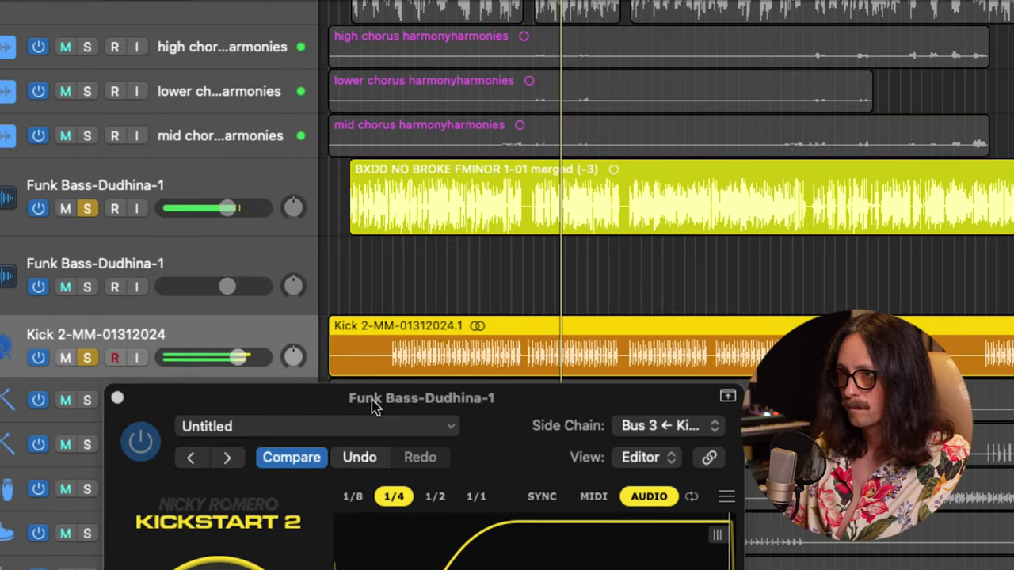
{"action": "left_click_drag", "start_coordinate": [380, 405], "coordinate": [89, 18]}
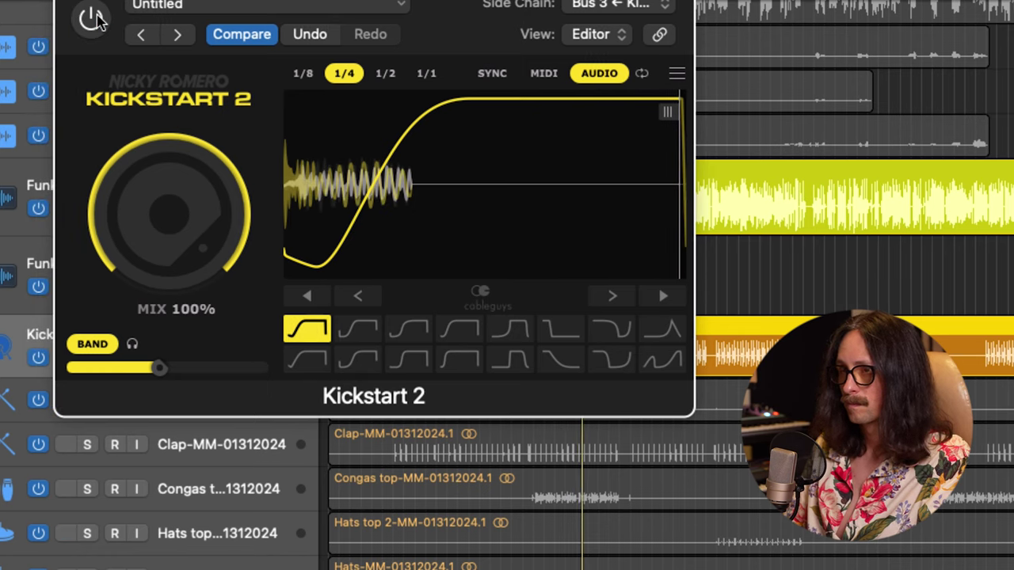
{"action": "left_click", "coordinate": [91, 19]}
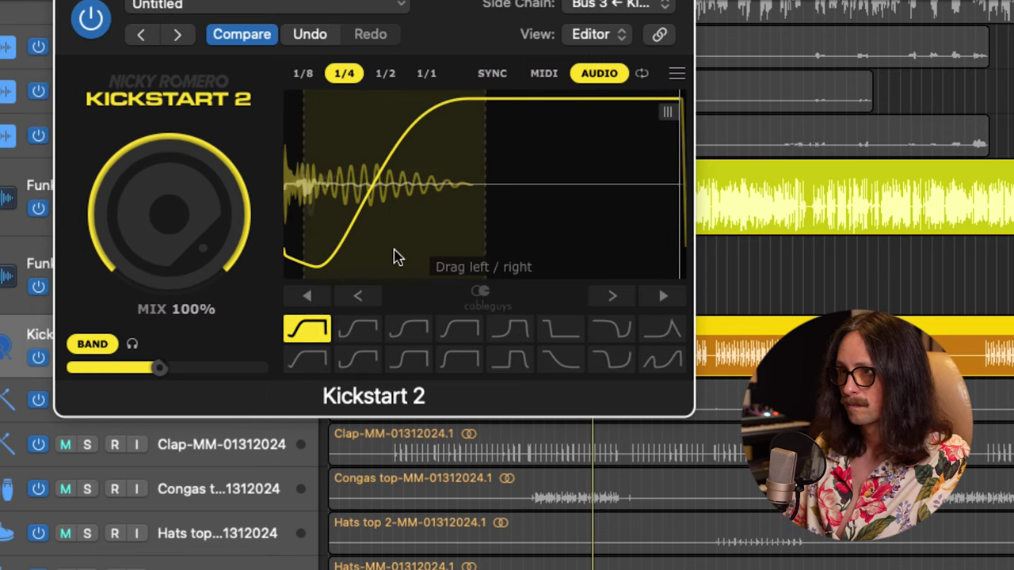
Compare the Classic Chain, High Chain and Subbass Chain curves, settling on Subbass Tight.
{"action": "left_click", "coordinate": [374, 337]}
{"action": "left_click", "coordinate": [420, 335]}
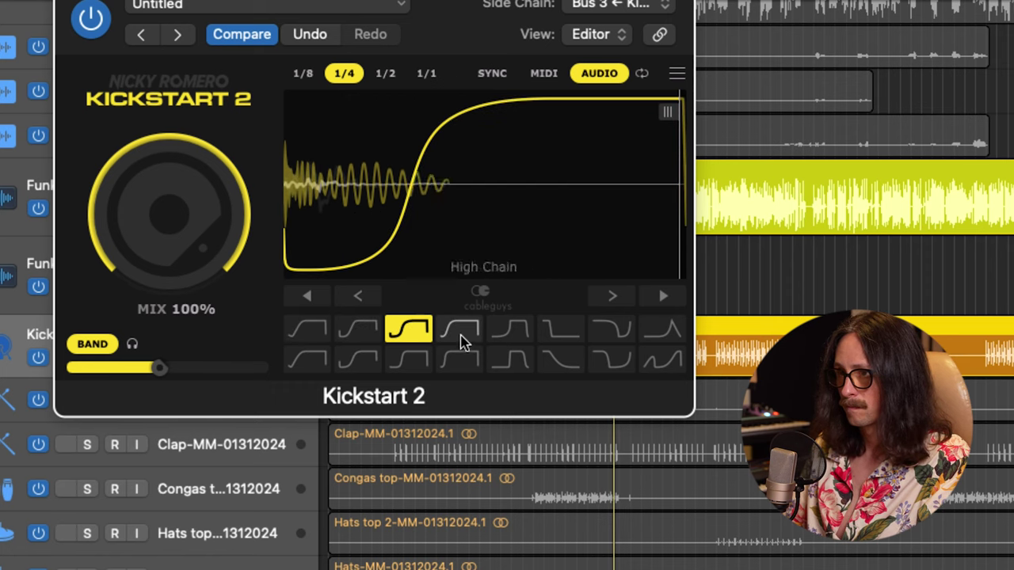
{"action": "left_click", "coordinate": [463, 364]}
{"action": "left_click", "coordinate": [473, 336]}
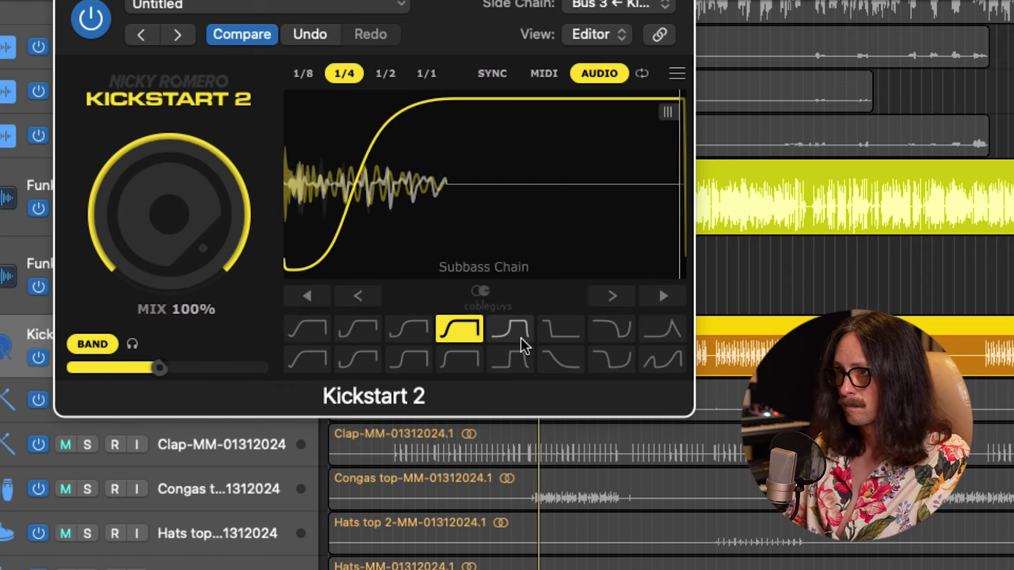
{"action": "left_click", "coordinate": [513, 334]}
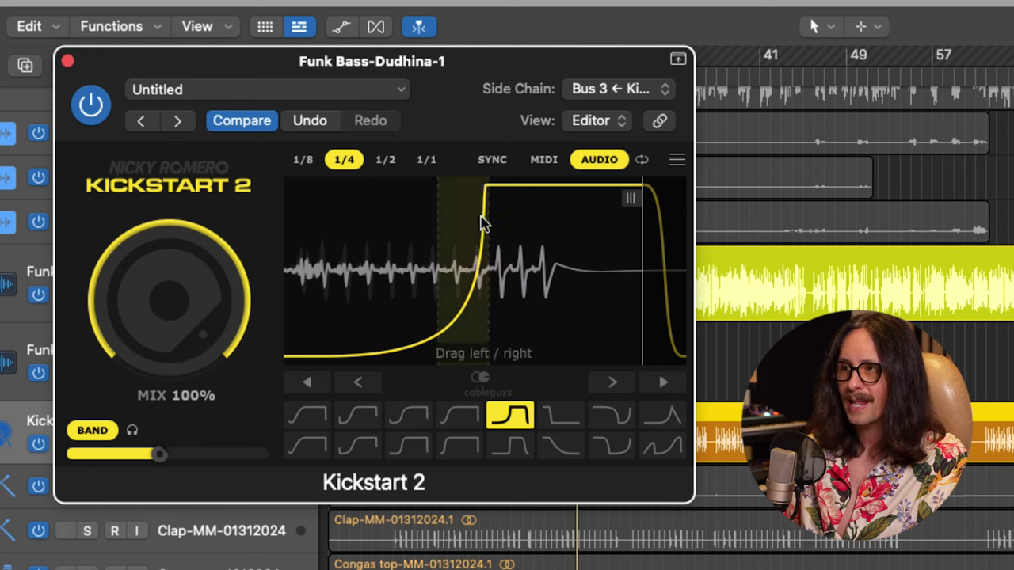
Shorten the ducking curve's end, adjust the bass release, and lower Kickstart 2's mix to about 46%.
{"action": "mouse_move", "coordinate": [630, 197]}
{"action": "left_mouse_down"}
{"action": "mouse_move", "coordinate": [513, 206]}
{"action": "mouse_move", "coordinate": [591, 200]}
{"action": "mouse_move", "coordinate": [636, 215]}
{"action": "mouse_move", "coordinate": [628, 198]}
{"action": "mouse_move", "coordinate": [649, 198]}
{"action": "left_mouse_up"}
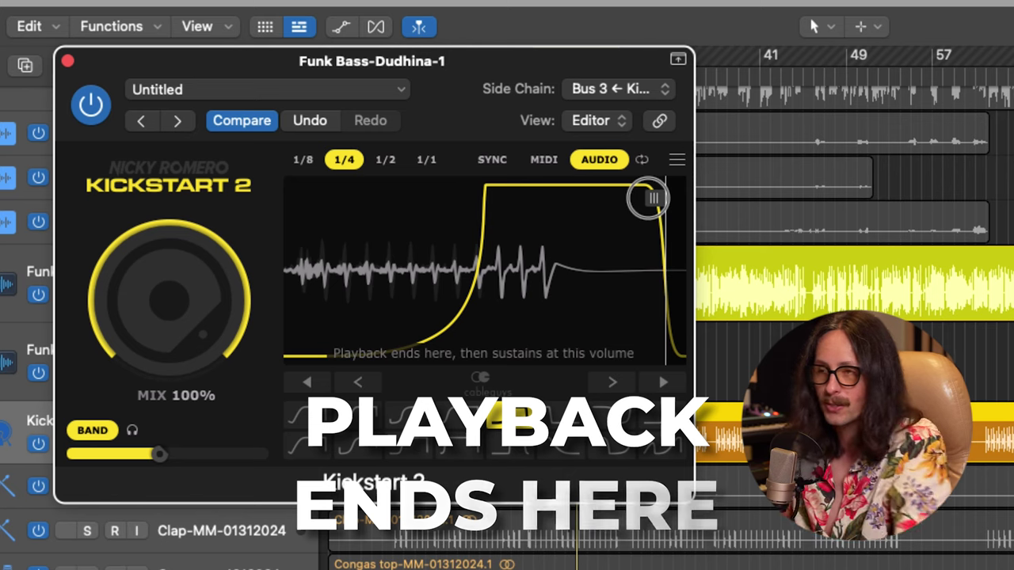
{"action": "left_click_drag", "start_coordinate": [652, 198], "coordinate": [673, 202]}
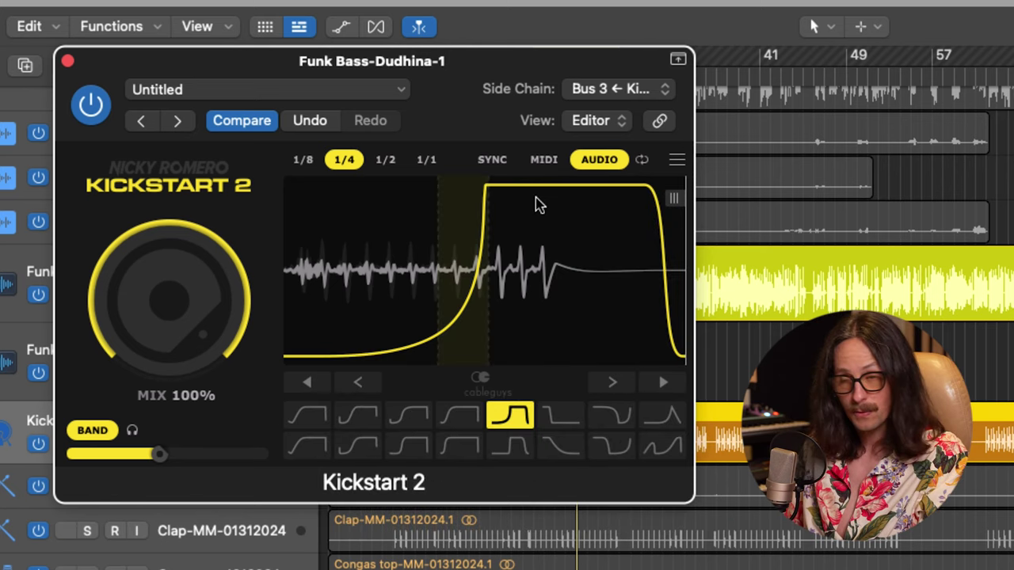
{"action": "left_click_drag", "start_coordinate": [463, 196], "coordinate": [399, 207]}
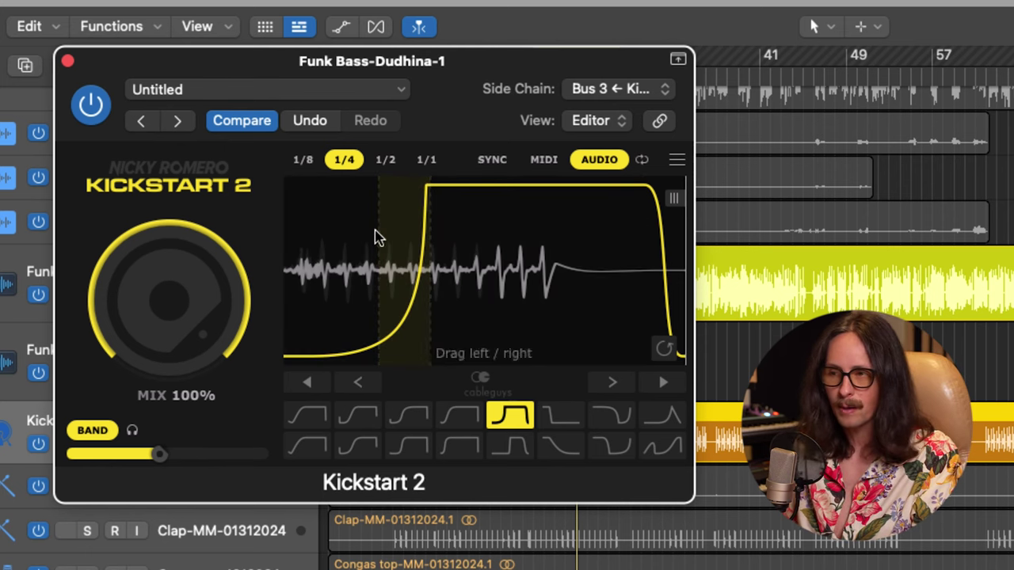
{"action": "left_click_drag", "start_coordinate": [164, 324], "coordinate": [190, 429]}
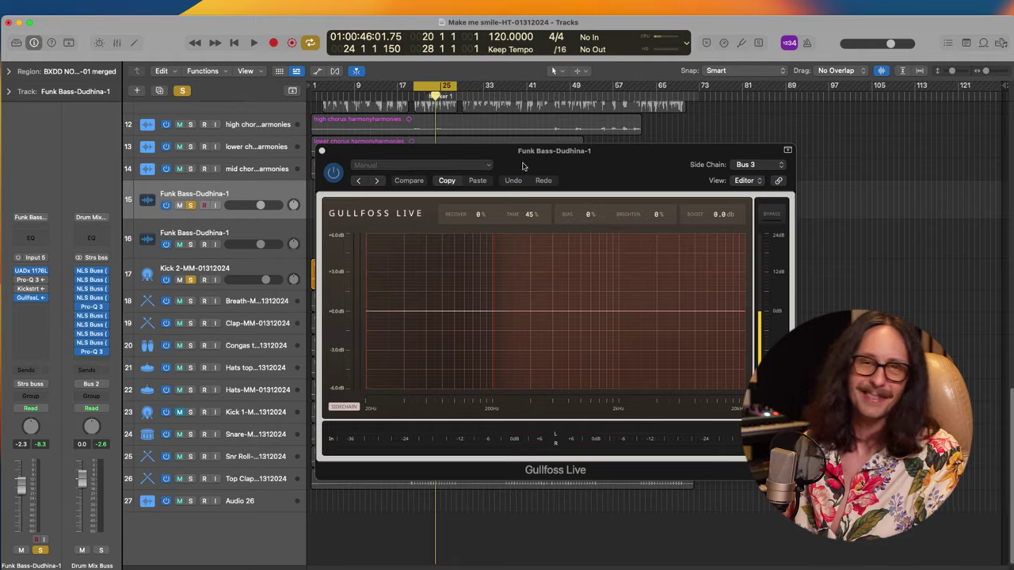
Keep Gullfoss Live's side chain on Bus 3 ← Kick 2 and engage its SIDECHAIN mode.
{"action": "left_click_drag", "start_coordinate": [346, 76], "coordinate": [84, 0]}
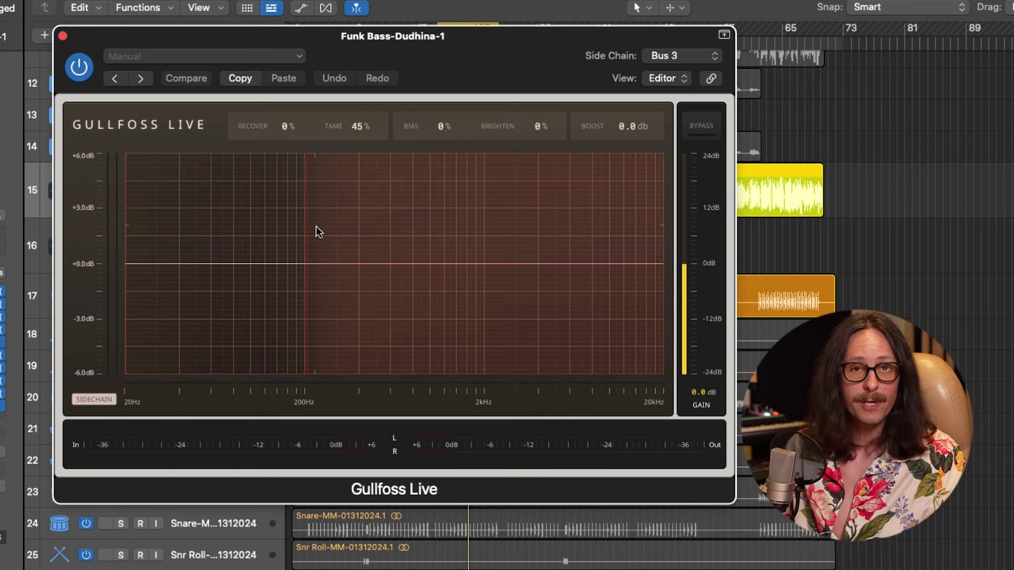
{"action": "left_click", "coordinate": [693, 55]}
{"action": "left_click", "coordinate": [693, 57]}
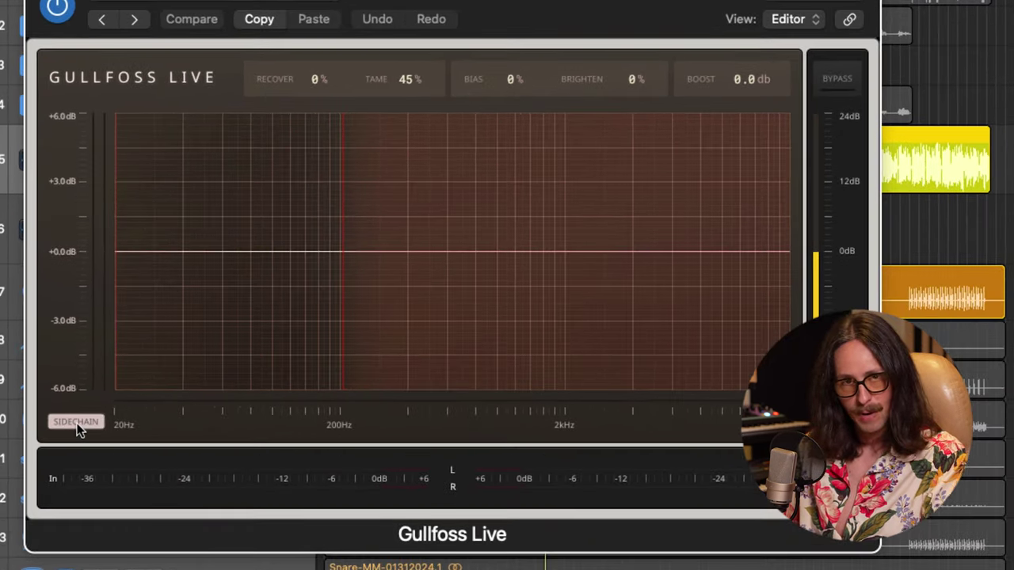
{"action": "left_click", "coordinate": [77, 423]}
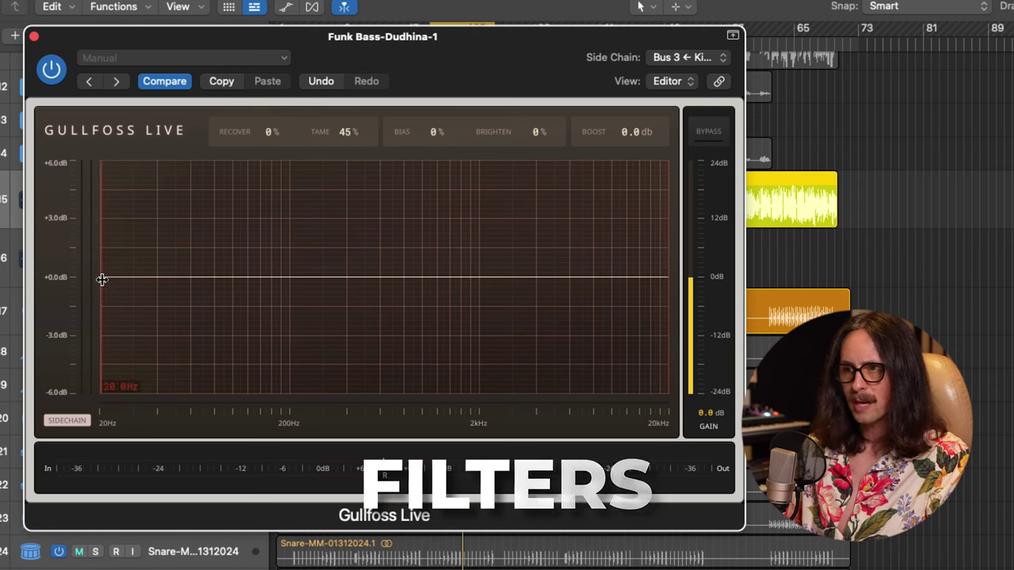
Narrow Gullfoss Live's range with its low and high frequency limits, and try Bias at -100%.
{"action": "mouse_move", "coordinate": [102, 278]}
{"action": "left_mouse_down"}
{"action": "mouse_move", "coordinate": [369, 294]}
{"action": "mouse_move", "coordinate": [351, 296]}
{"action": "left_mouse_up"}
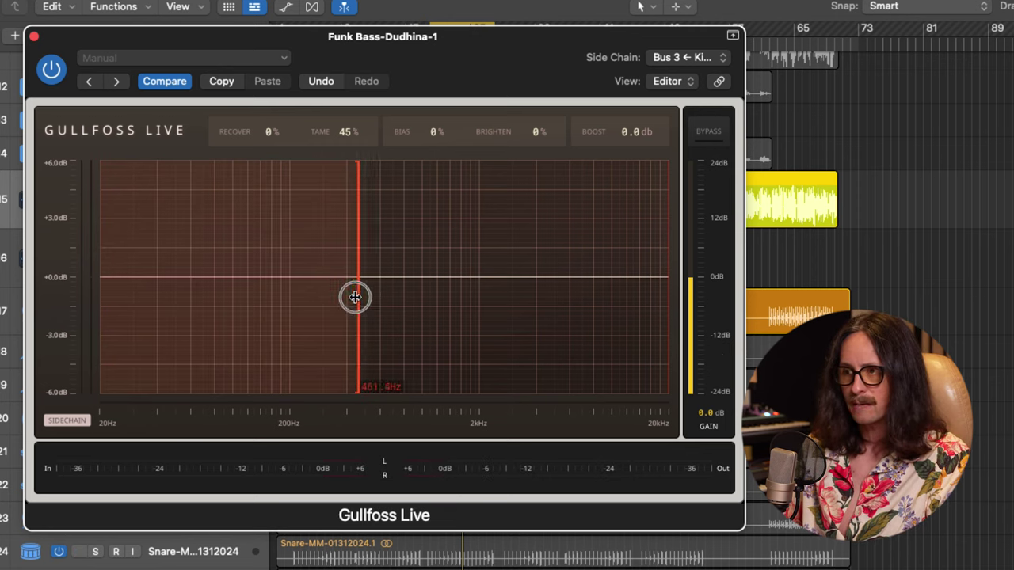
{"action": "mouse_move", "coordinate": [676, 272]}
{"action": "left_mouse_down"}
{"action": "mouse_move", "coordinate": [261, 299]}
{"action": "mouse_move", "coordinate": [310, 283]}
{"action": "left_mouse_up"}
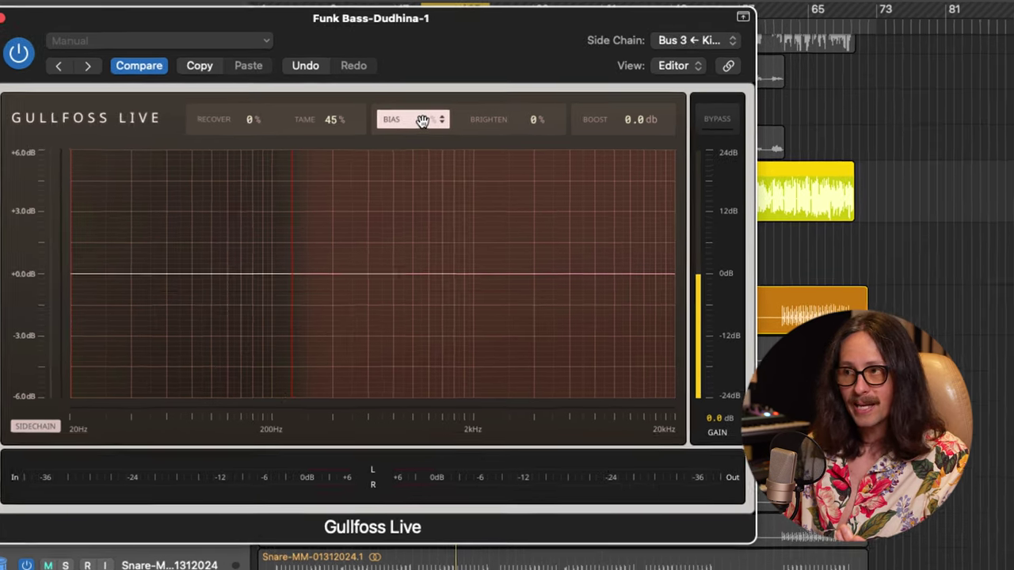
{"action": "left_click_drag", "start_coordinate": [422, 132], "coordinate": [429, 123]}
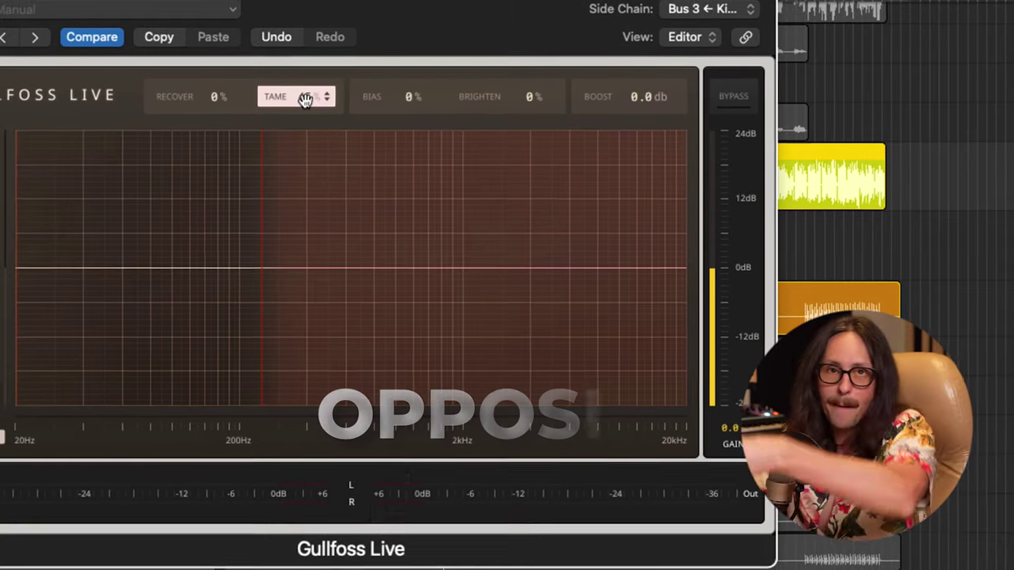
Play the track and set Gullfoss Live's Tame to 46% while listening.
{"action": "left_click_drag", "start_coordinate": [305, 97], "coordinate": [287, 109]}
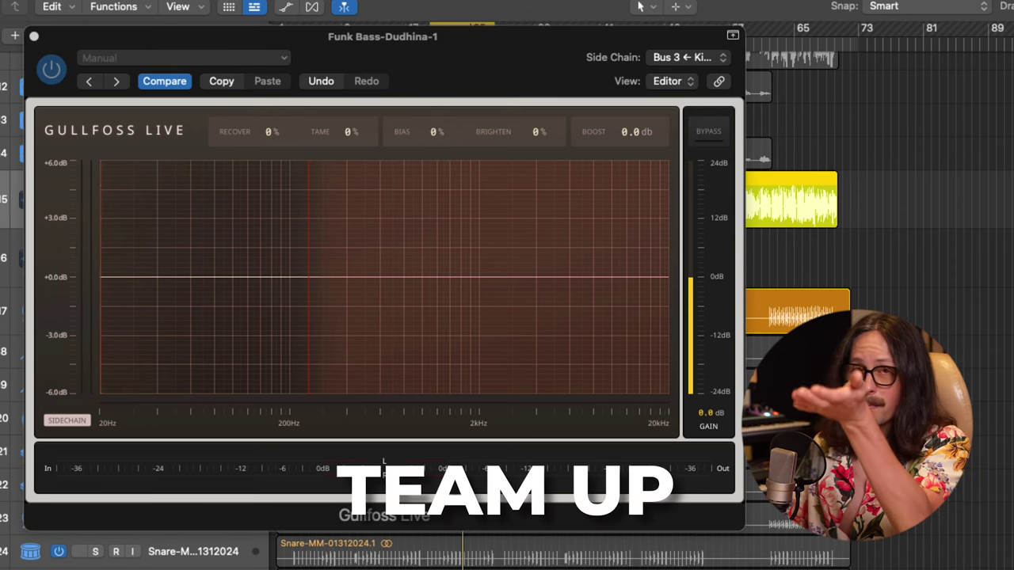
{"action": "key", "text": "space"}
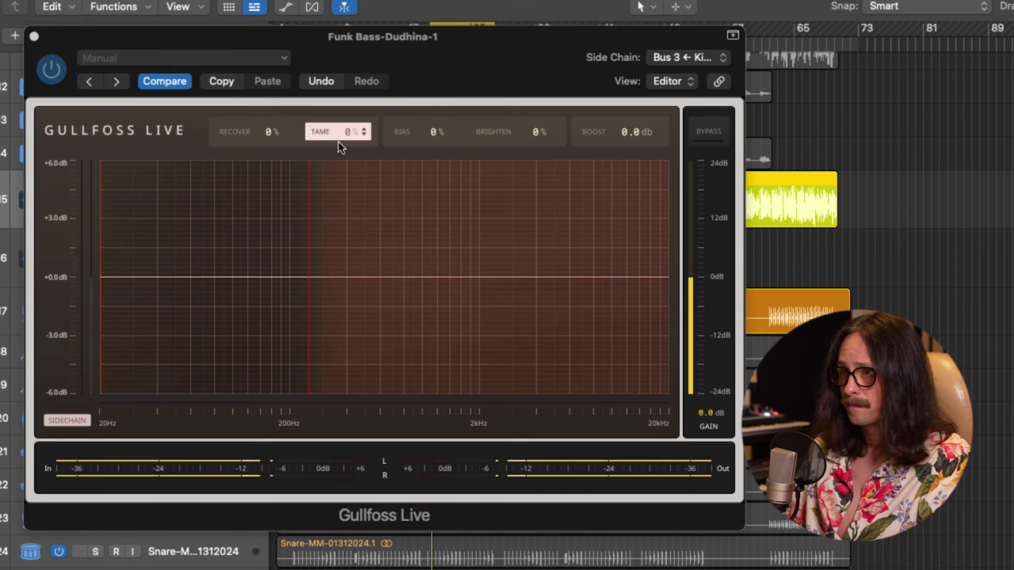
{"action": "left_click_drag", "start_coordinate": [346, 141], "coordinate": [346, 142]}
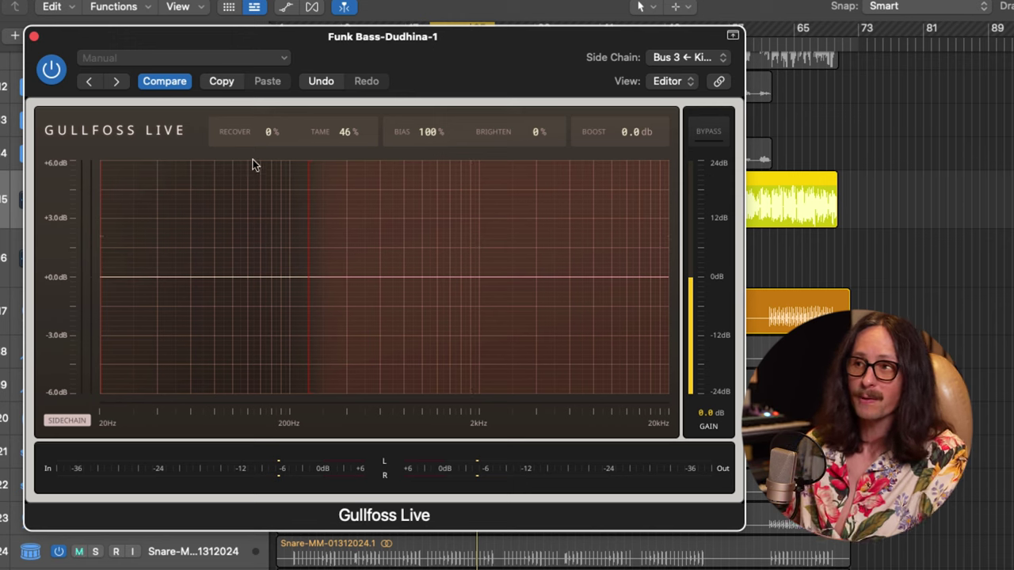
Set Gullfoss Live's Recover toward 98% and Tame to 0%, with the frequency boundary near 444 Hz.
{"action": "left_click", "coordinate": [271, 134]}
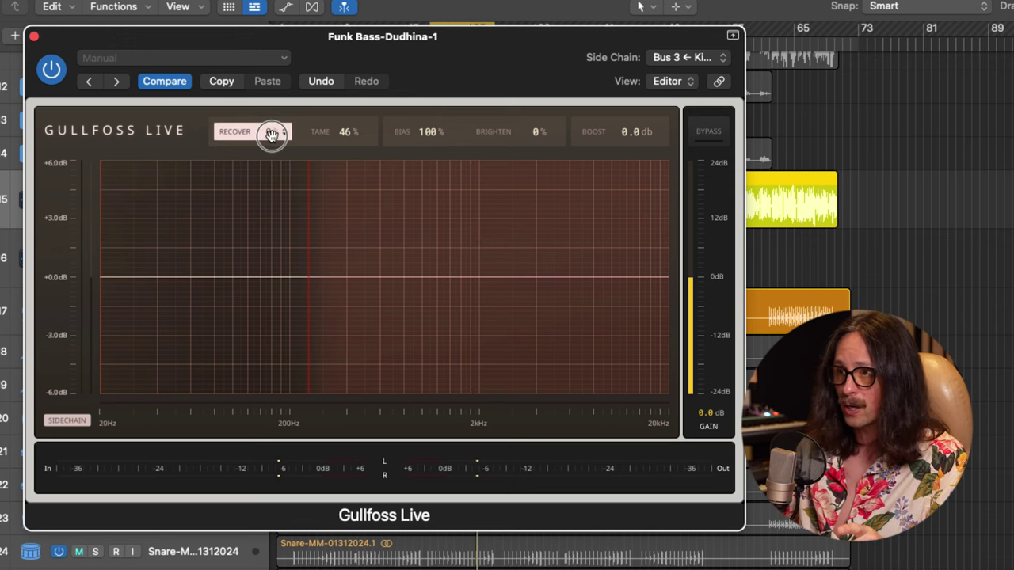
{"action": "left_click_drag", "start_coordinate": [328, 131], "coordinate": [335, 135]}
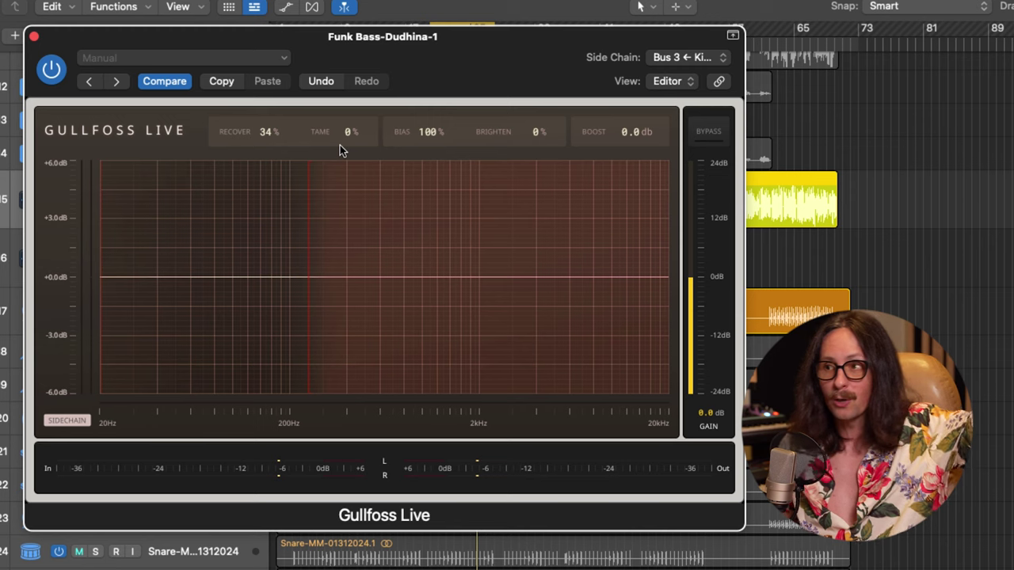
{"action": "mouse_move", "coordinate": [319, 256]}
{"action": "left_mouse_down"}
{"action": "mouse_move", "coordinate": [594, 321]}
{"action": "mouse_move", "coordinate": [90, 277]}
{"action": "mouse_move", "coordinate": [407, 269]}
{"action": "left_mouse_up"}
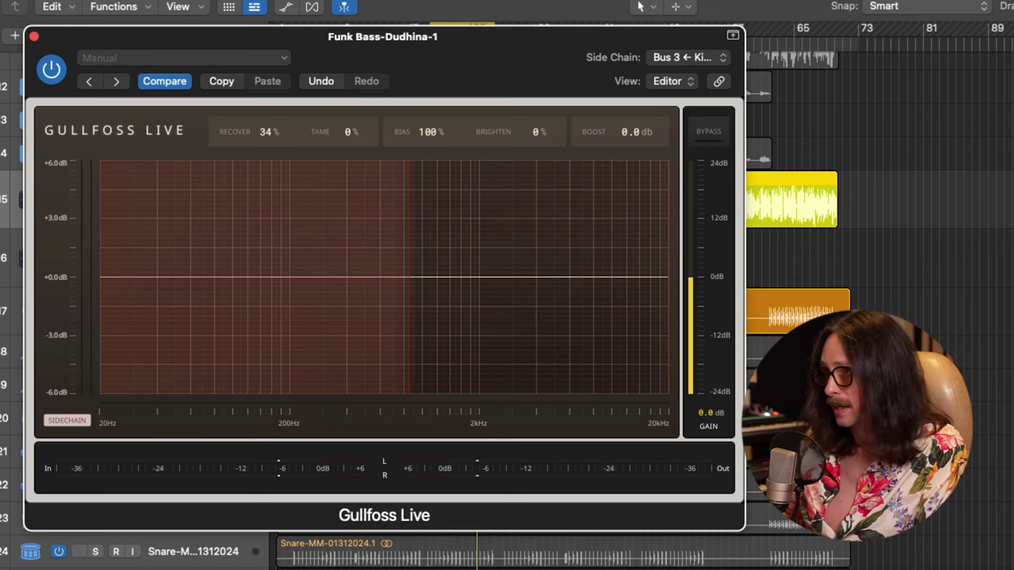
{"action": "key", "text": "space"}
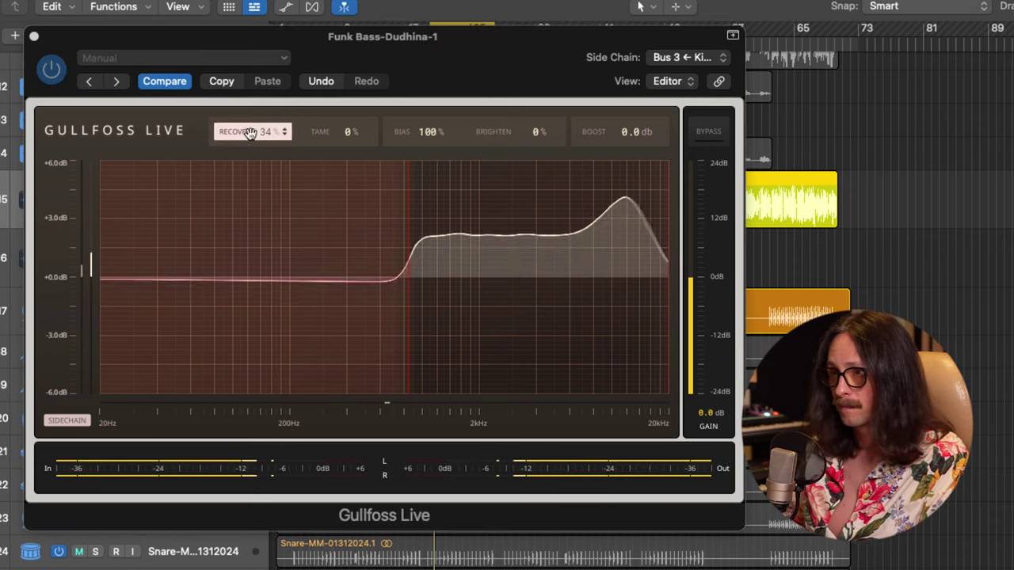
{"action": "left_click_drag", "start_coordinate": [248, 132], "coordinate": [256, 141]}
{"action": "left_click_drag", "start_coordinate": [408, 228], "coordinate": [328, 235]}
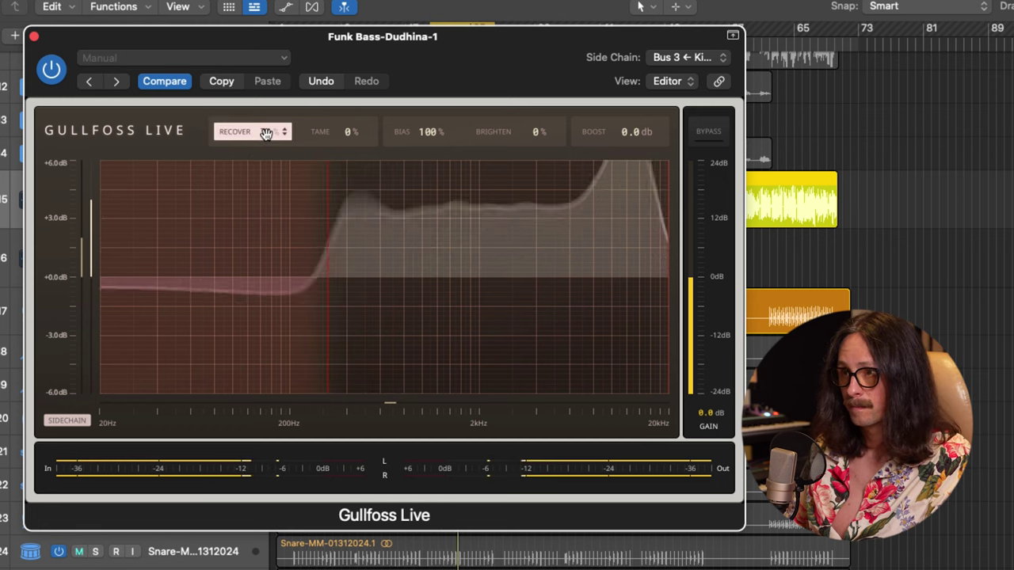
{"action": "left_click_drag", "start_coordinate": [265, 131], "coordinate": [266, 137]}
A/B Gullfoss Live by toggling its power, leave it bypassed, and close its window.
{"action": "left_click", "coordinate": [51, 70]}
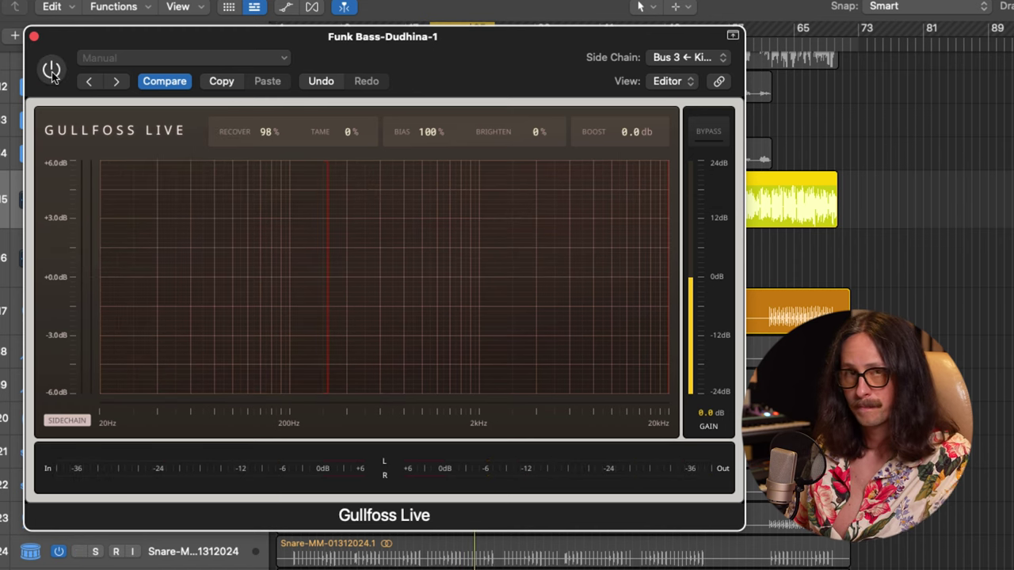
{"action": "left_click", "coordinate": [52, 71]}
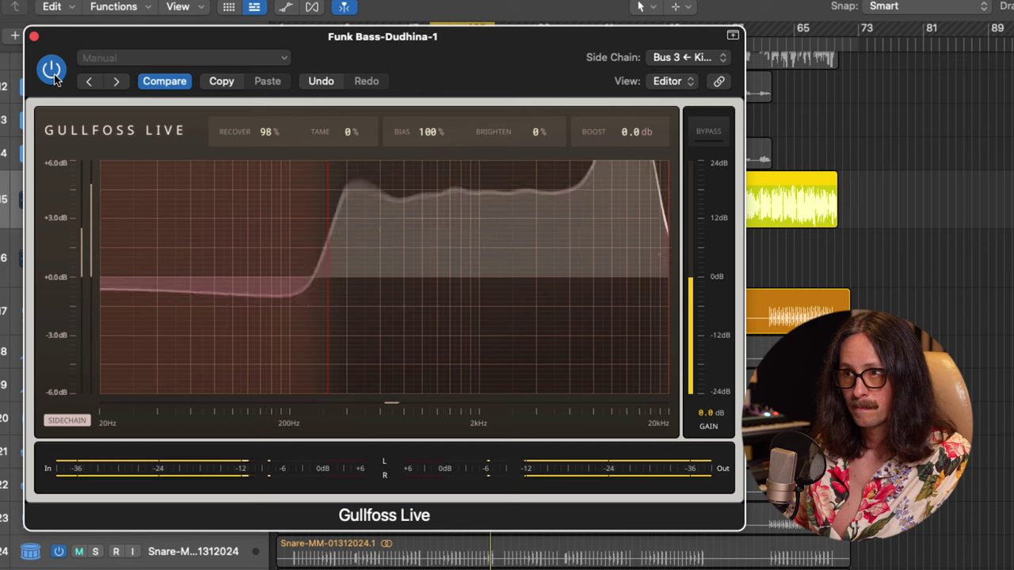
{"action": "left_click", "coordinate": [53, 72]}
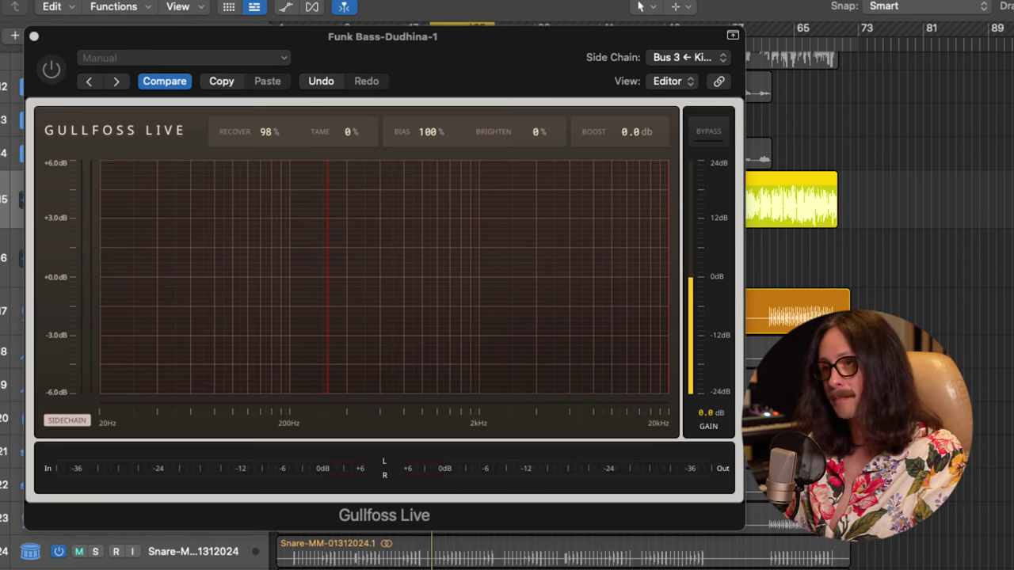
{"action": "left_click", "coordinate": [34, 38]}
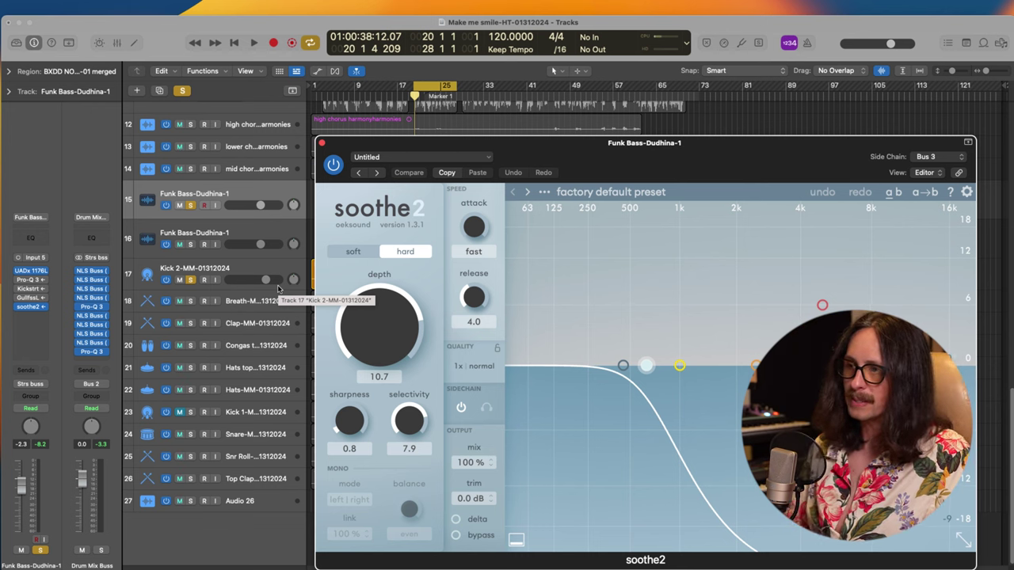
Move the soothe2 window to the upper left for a clearer view.
{"action": "left_click_drag", "start_coordinate": [661, 146], "coordinate": [426, 77]}
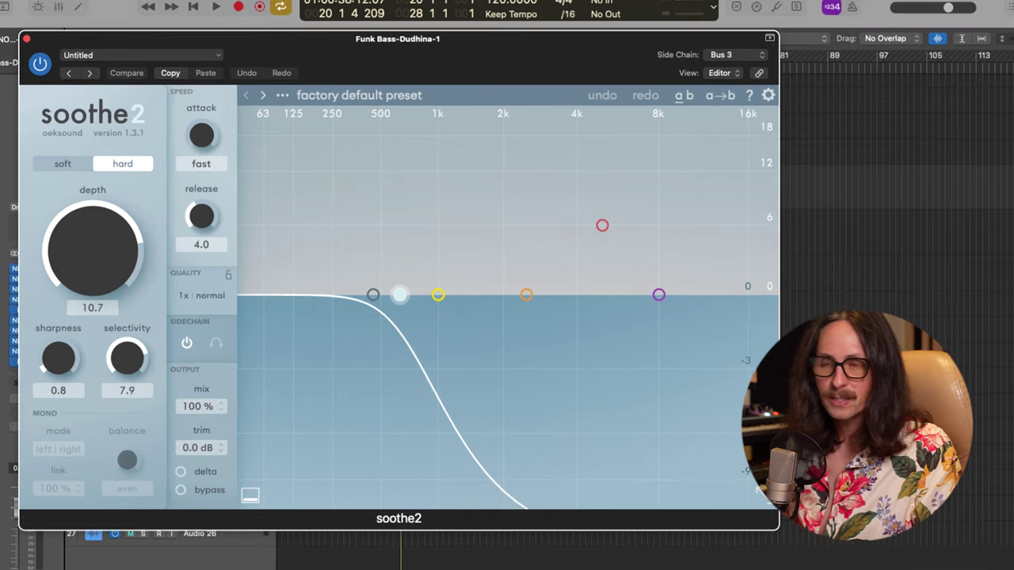
Enable soothe2's sidechain, keeping Bus 3 ← Kick 2 as its source.
{"action": "left_click", "coordinate": [187, 342]}
{"action": "left_click", "coordinate": [187, 342]}
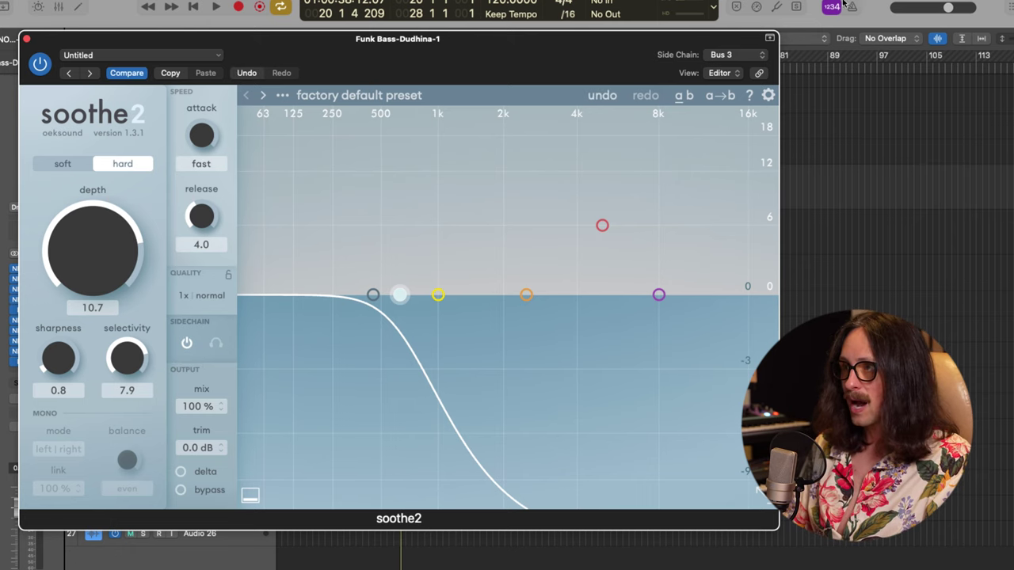
{"action": "left_click", "coordinate": [733, 55]}
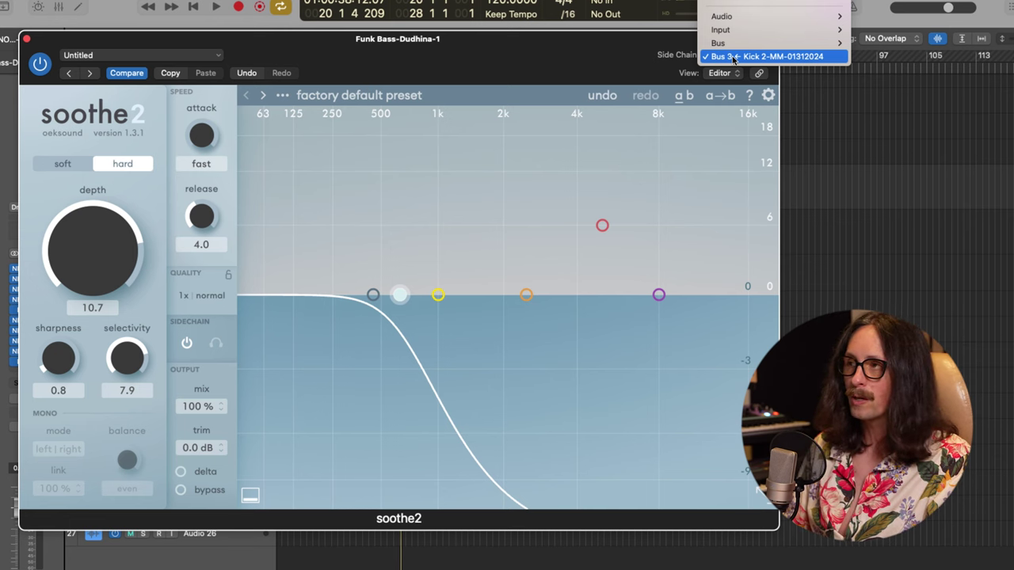
{"action": "left_click", "coordinate": [733, 57]}
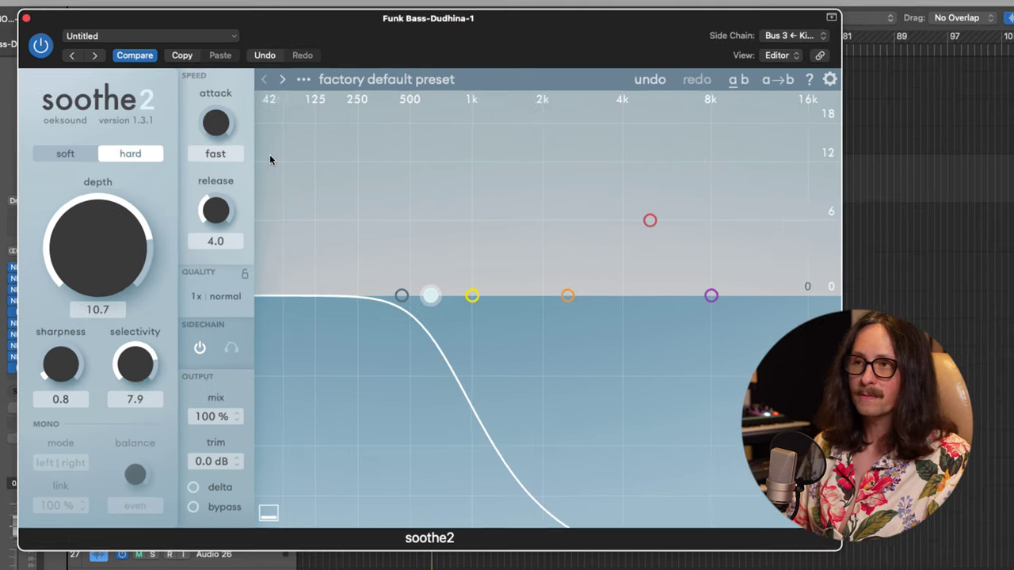
Try a slower soothe2 attack, then return it to fast.
{"action": "mouse_move", "coordinate": [275, 97]}
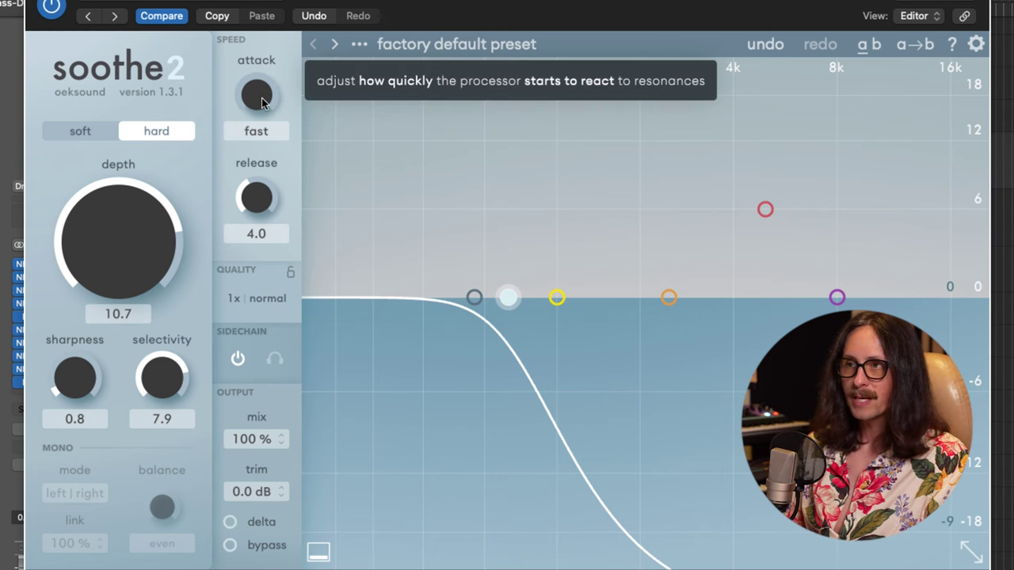
{"action": "left_click_drag", "start_coordinate": [265, 105], "coordinate": [238, 356]}
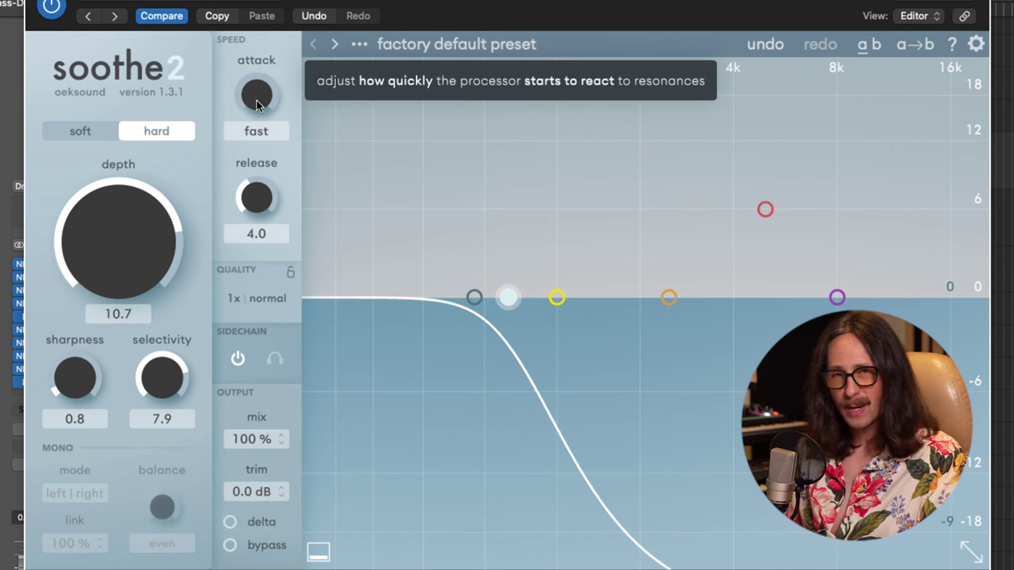
{"action": "left_click_drag", "start_coordinate": [256, 103], "coordinate": [256, 195]}
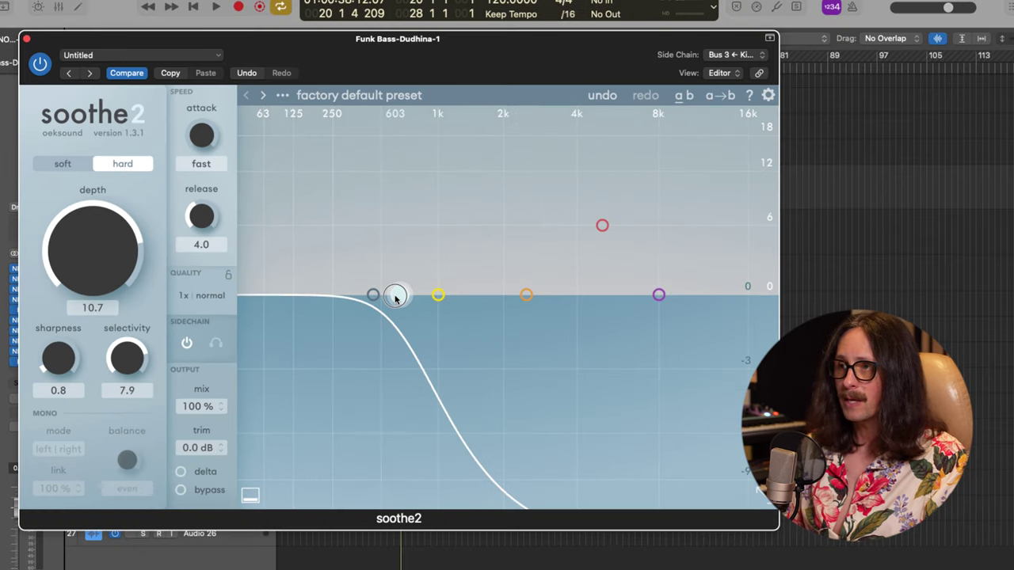
Set soothe2's high cut to 589 Hz during playback and A/B it with bypass.
{"action": "left_click_drag", "start_coordinate": [395, 297], "coordinate": [361, 296]}
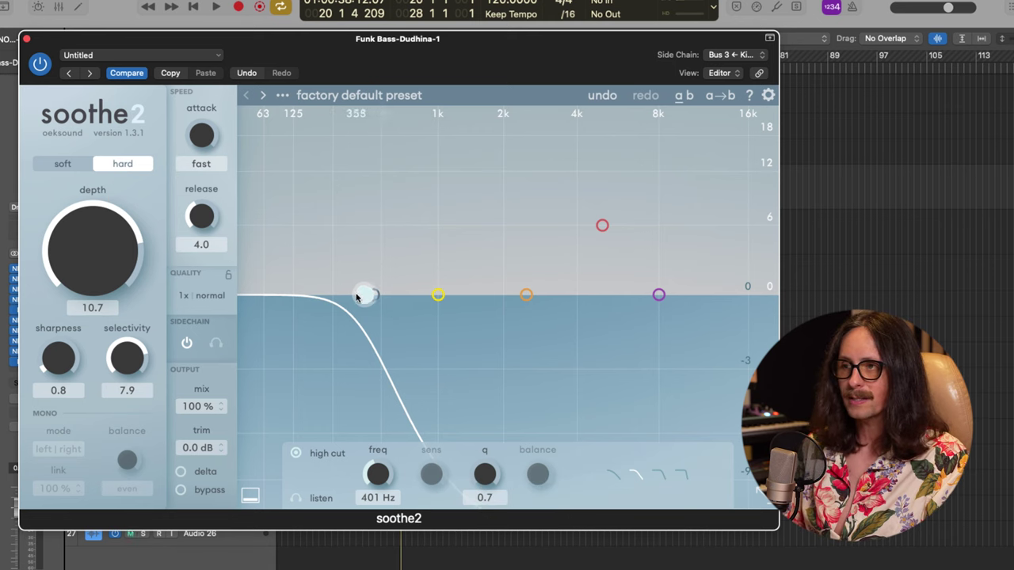
{"action": "left_click_drag", "start_coordinate": [357, 297], "coordinate": [381, 296]}
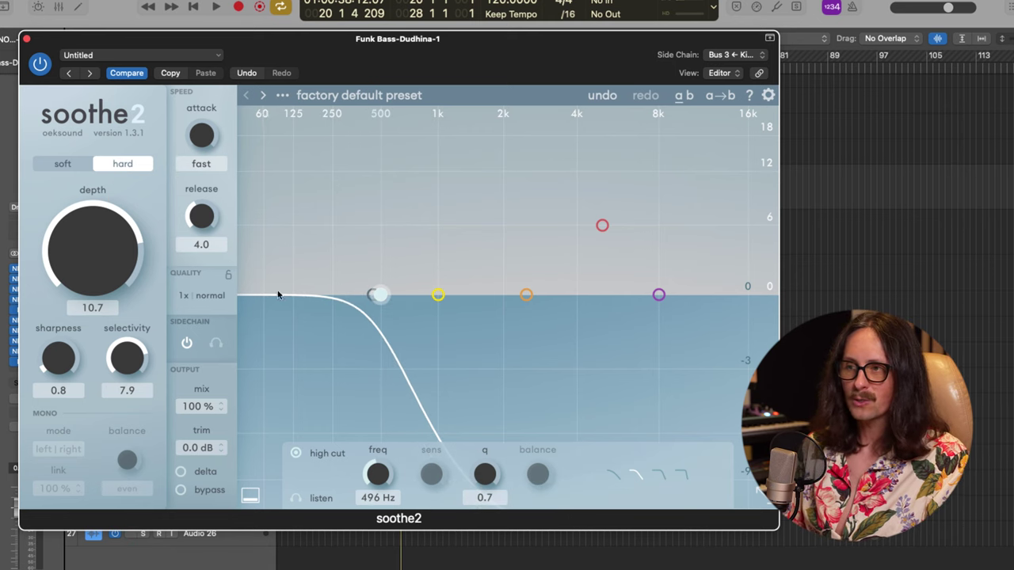
{"action": "key", "text": "space"}
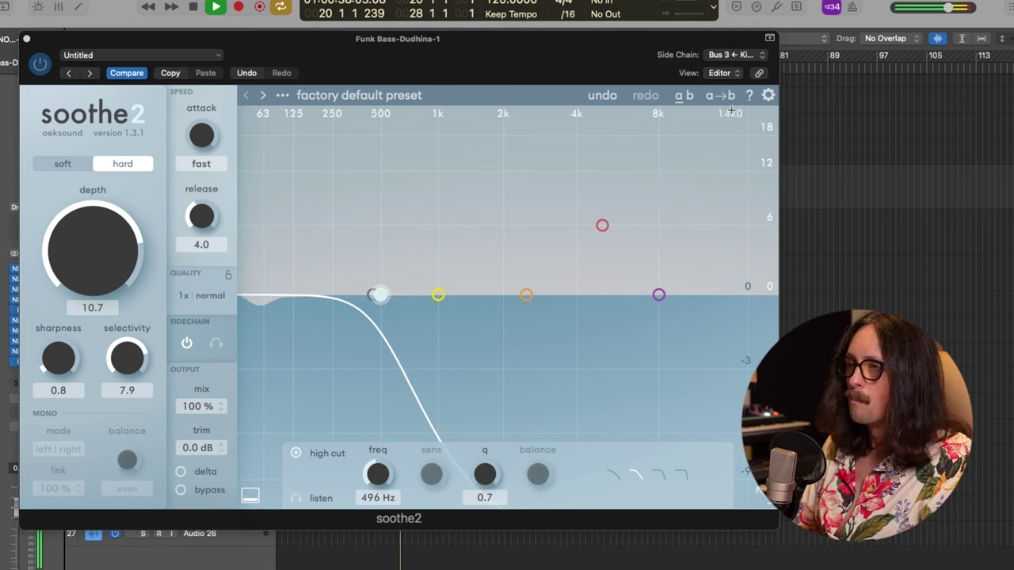
{"action": "left_click_drag", "start_coordinate": [379, 296], "coordinate": [394, 295]}
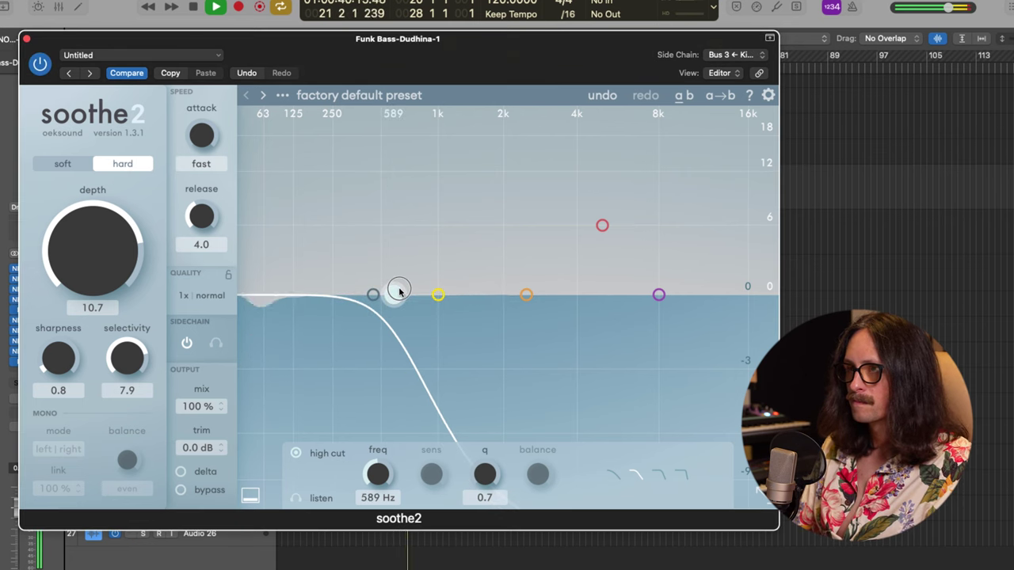
{"action": "left_click", "coordinate": [40, 63]}
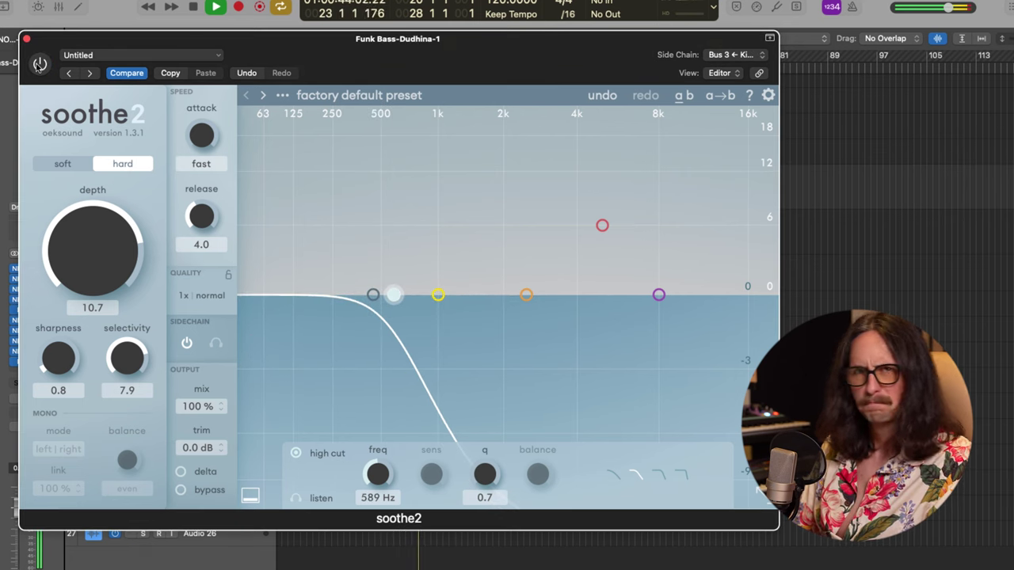
{"action": "left_click", "coordinate": [39, 63]}
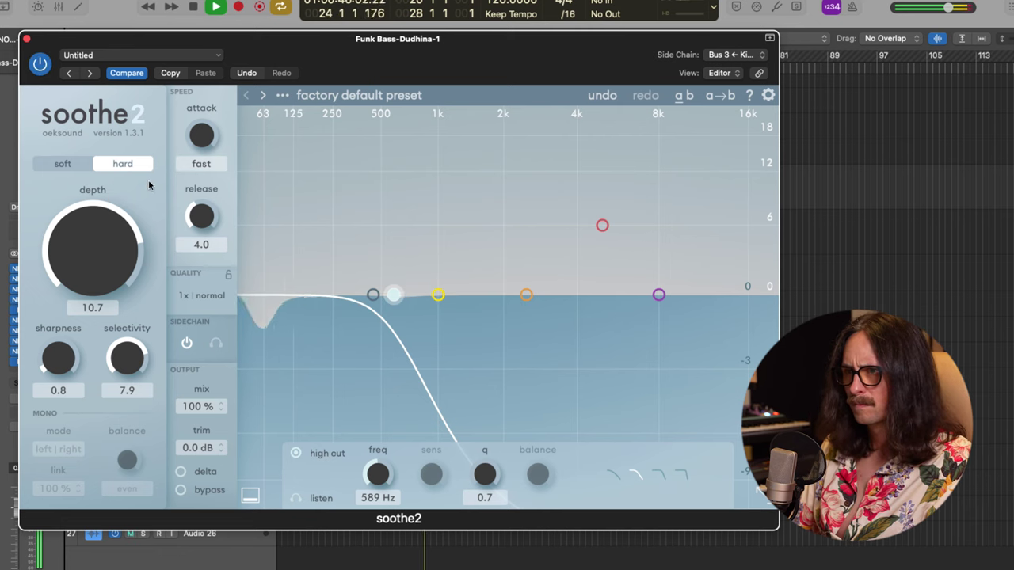
Lower soothe2's Release to 1.0 and raise its Depth to 15.8.
{"action": "left_click_drag", "start_coordinate": [203, 217], "coordinate": [208, 264]}
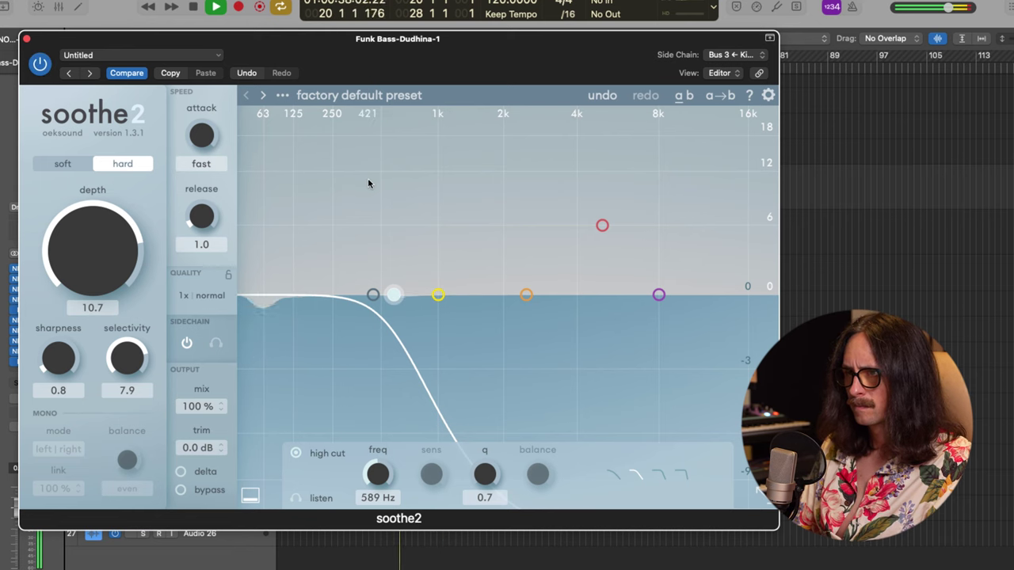
{"action": "left_click_drag", "start_coordinate": [85, 246], "coordinate": [85, 282]}
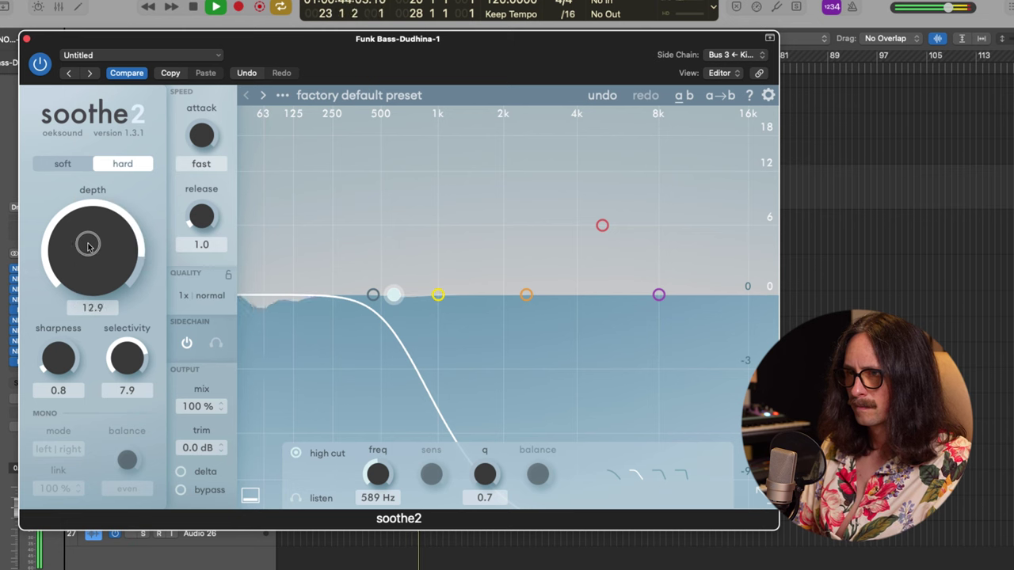
{"action": "left_click_drag", "start_coordinate": [88, 247], "coordinate": [86, 230]}
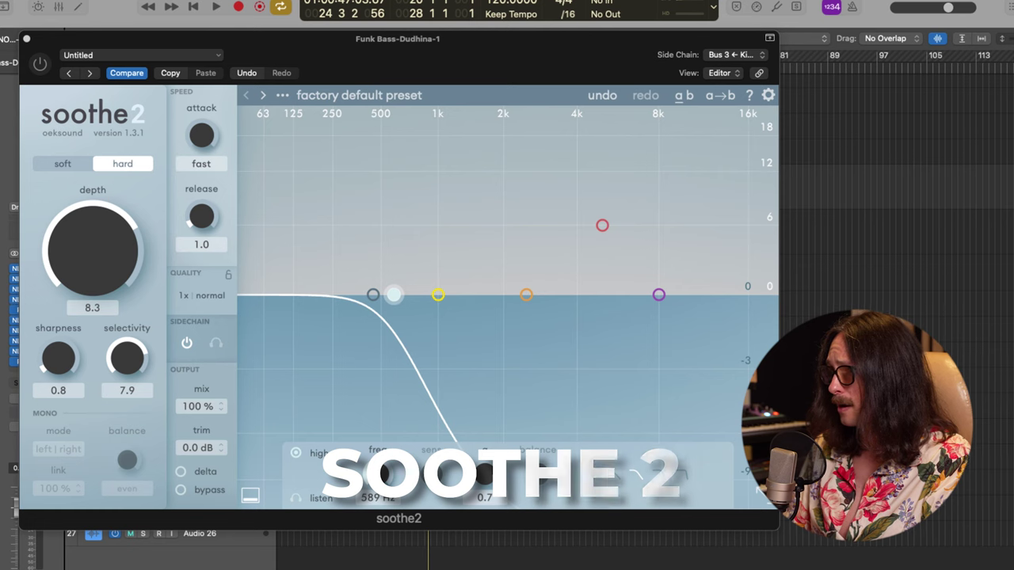
During playback, set soothe2's Depth to 11.6, bypass it, and close its window.
{"action": "left_click", "coordinate": [372, 64]}
{"action": "key", "text": "space"}
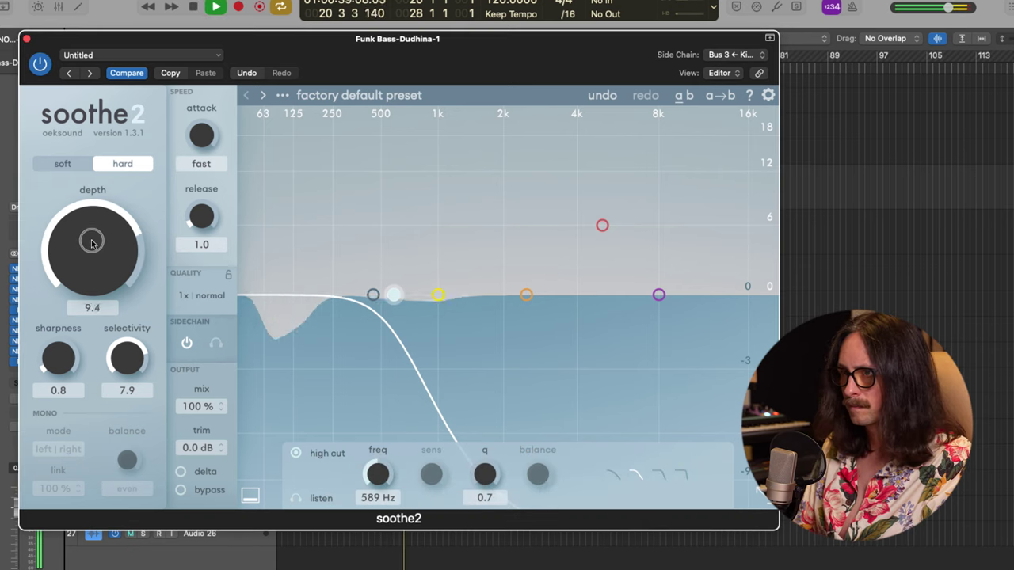
{"action": "mouse_move", "coordinate": [90, 239]}
{"action": "left_mouse_down"}
{"action": "mouse_move", "coordinate": [124, 263]}
{"action": "mouse_move", "coordinate": [103, 252]}
{"action": "left_mouse_up"}
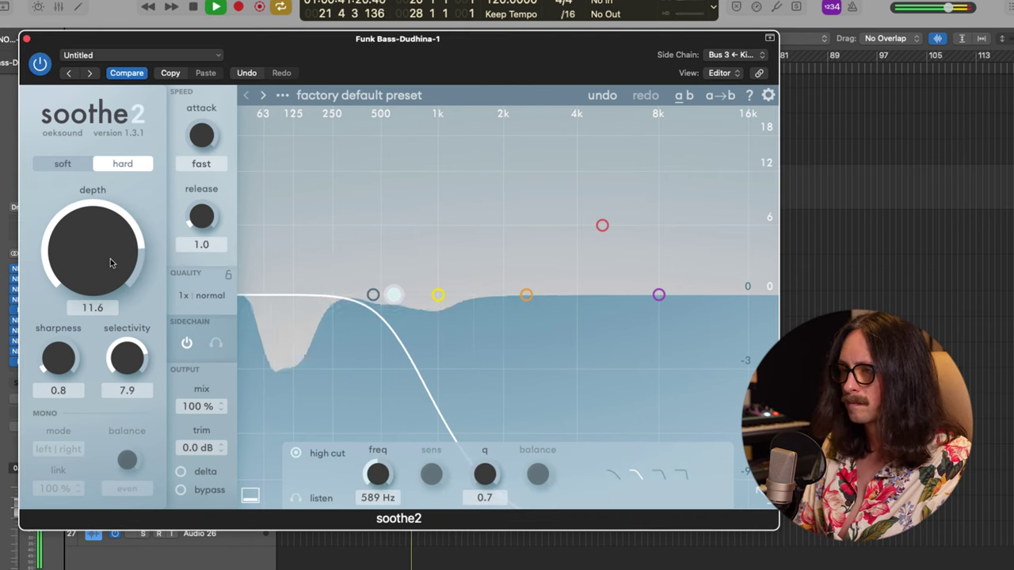
{"action": "left_click", "coordinate": [41, 63]}
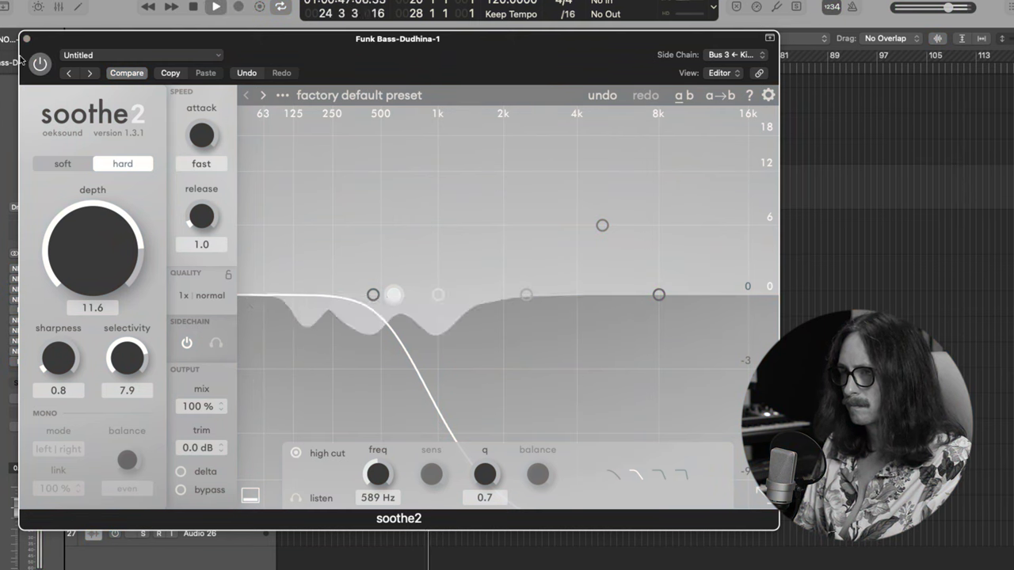
{"action": "left_click", "coordinate": [26, 38]}
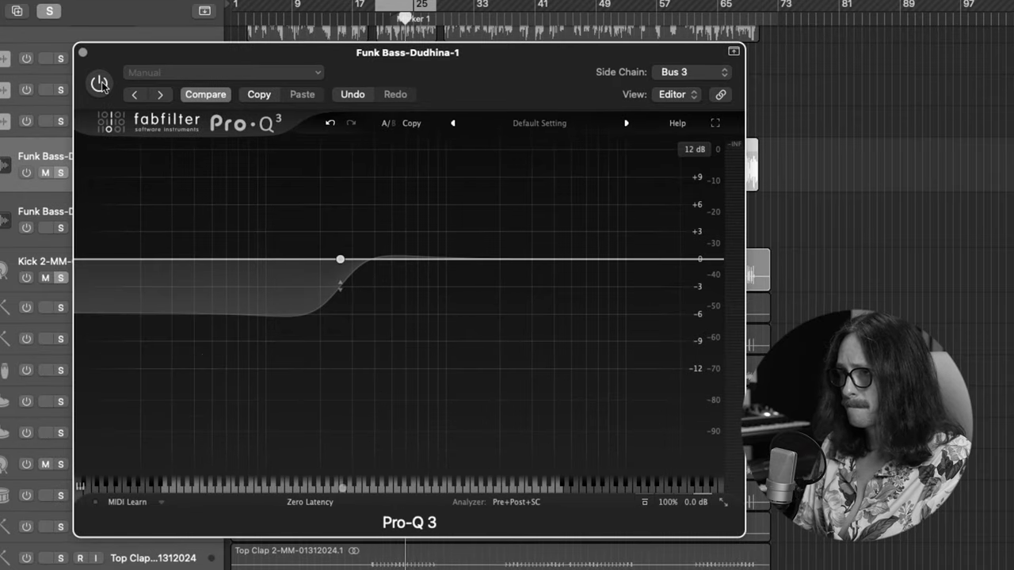
Re-enable Pro-Q 3 and select its low-shelf band to view its settings.
{"action": "left_click", "coordinate": [100, 83]}
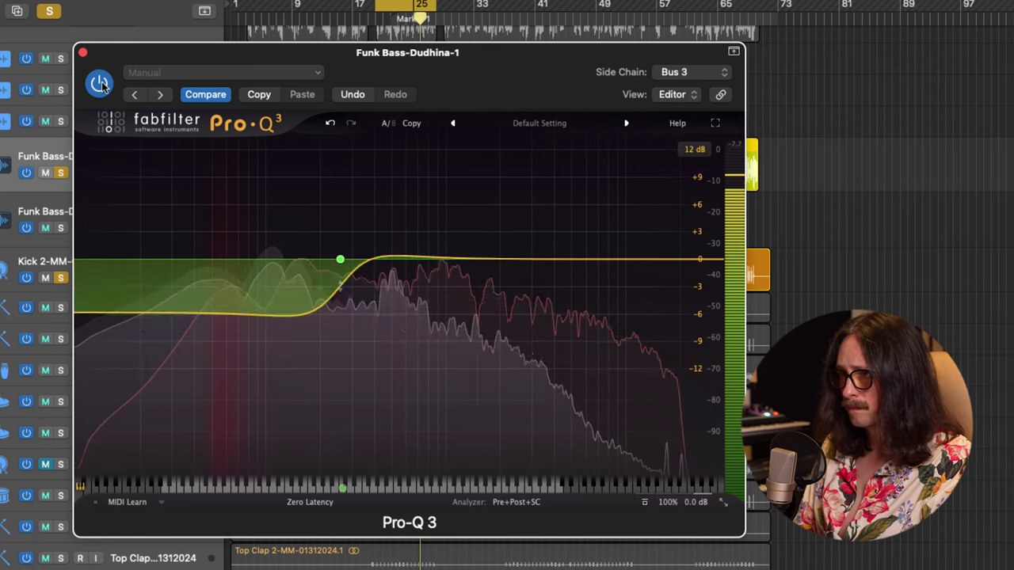
{"action": "mouse_move", "coordinate": [362, 294]}
{"action": "left_click", "coordinate": [340, 260]}
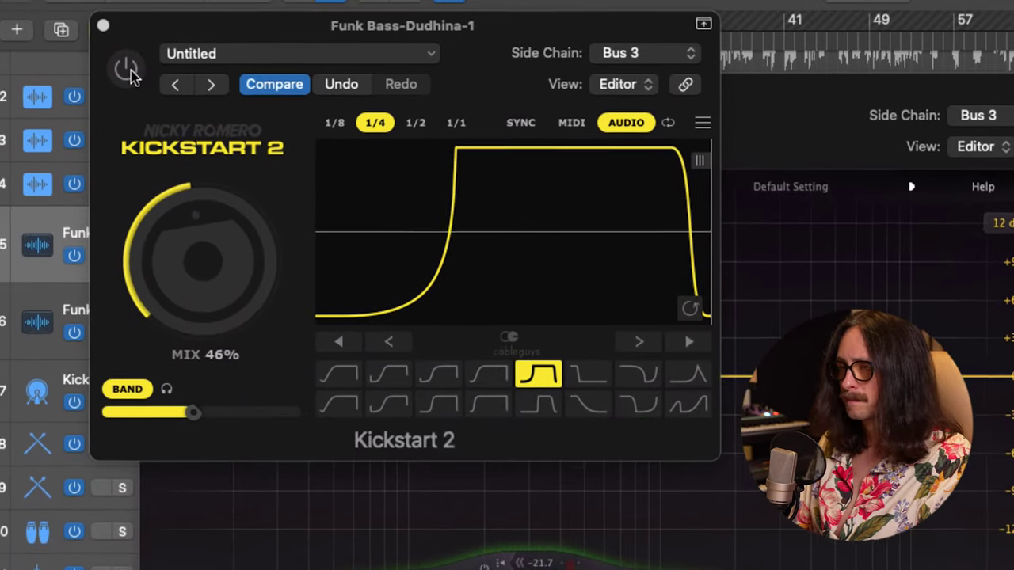
Enable Kickstart 2, raise its Mix to 100%, and A/B it by toggling power.
{"action": "left_click", "coordinate": [129, 73]}
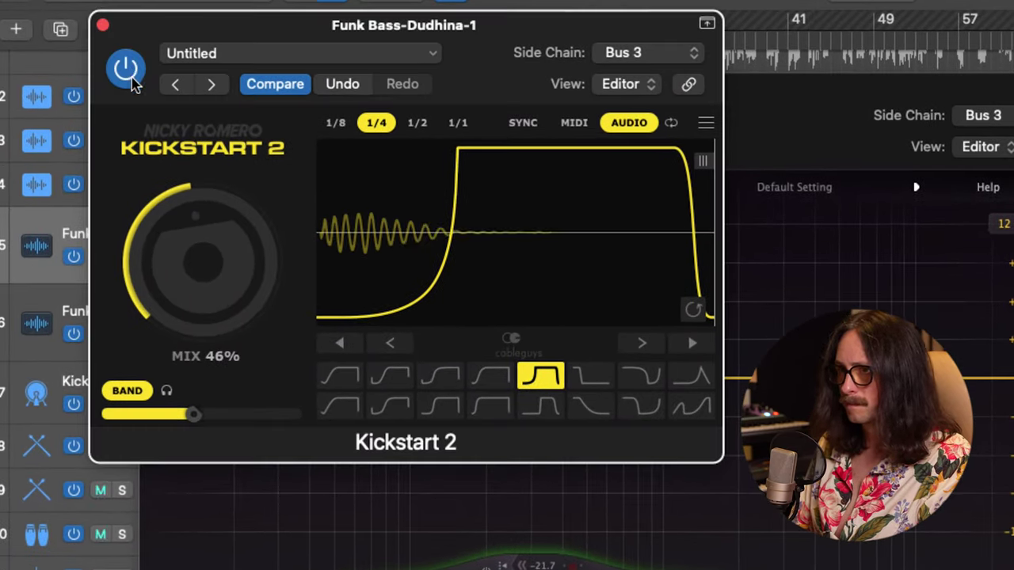
{"action": "left_click_drag", "start_coordinate": [223, 274], "coordinate": [220, 240]}
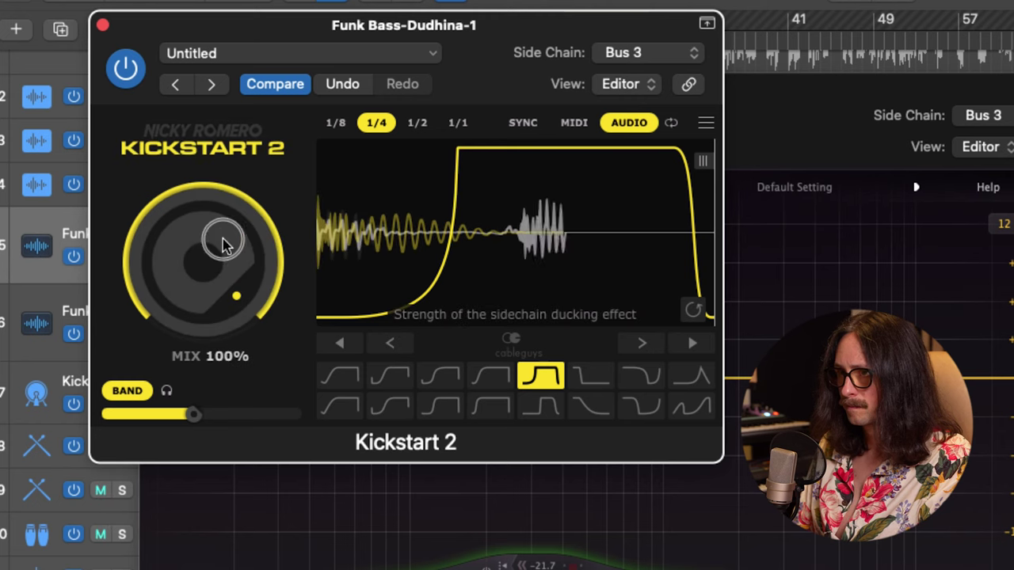
{"action": "left_click", "coordinate": [123, 75]}
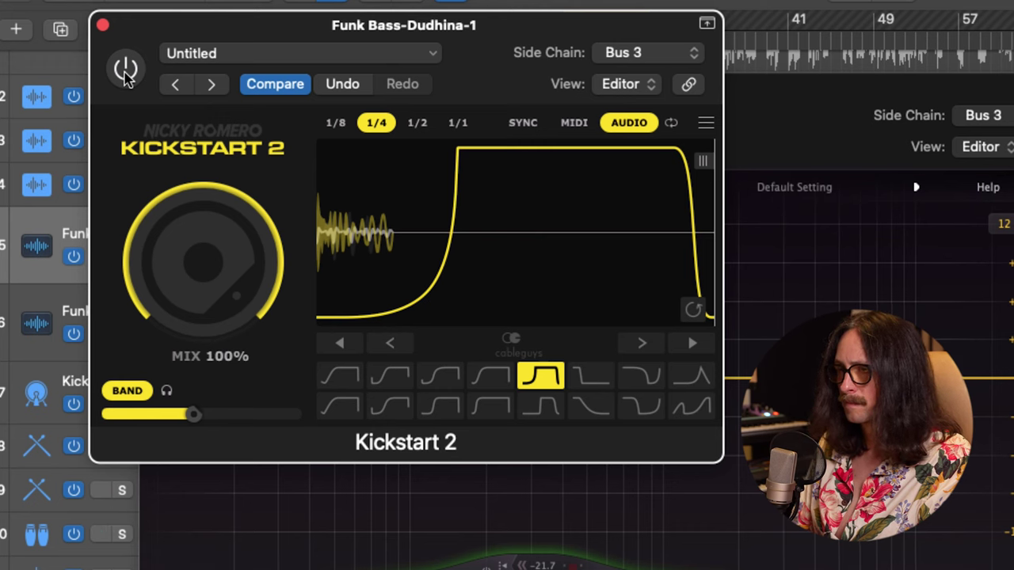
{"action": "left_click", "coordinate": [124, 72]}
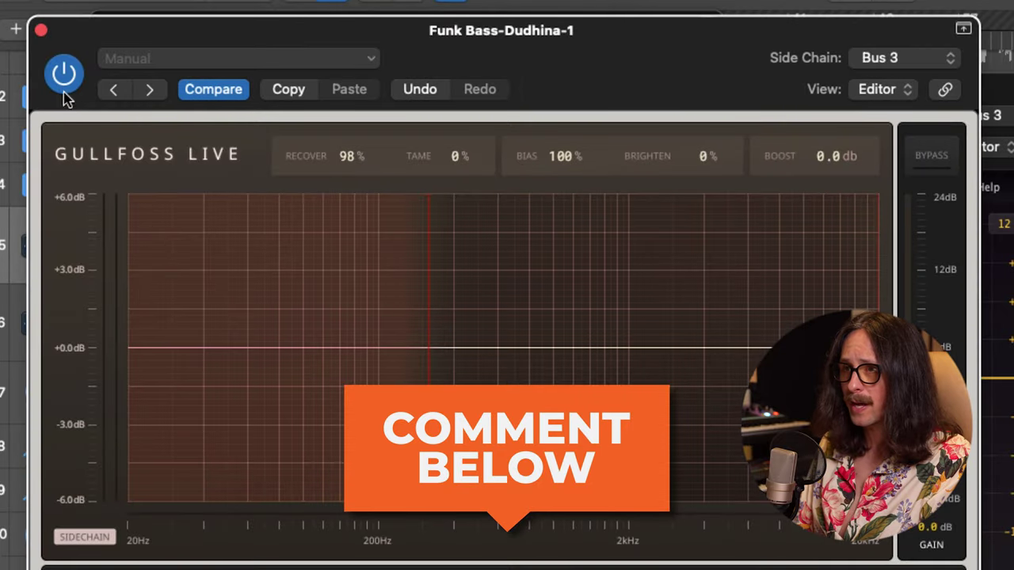
A/B compare Gullfoss Live (Recover 0%, Tame 70%) against the dry funk bass, ending bypassed.
{"action": "left_click", "coordinate": [64, 89]}
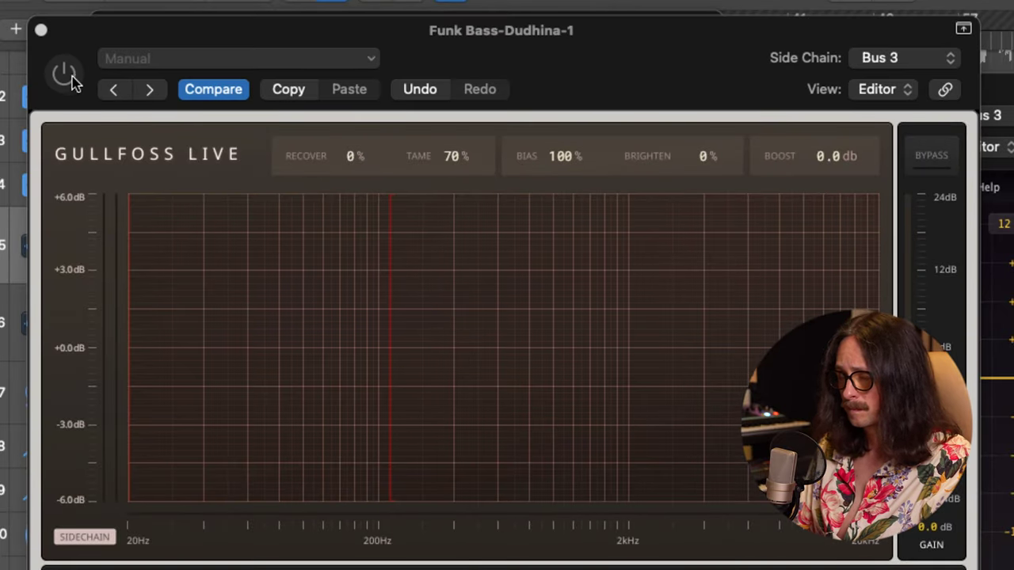
{"action": "left_click", "coordinate": [65, 75]}
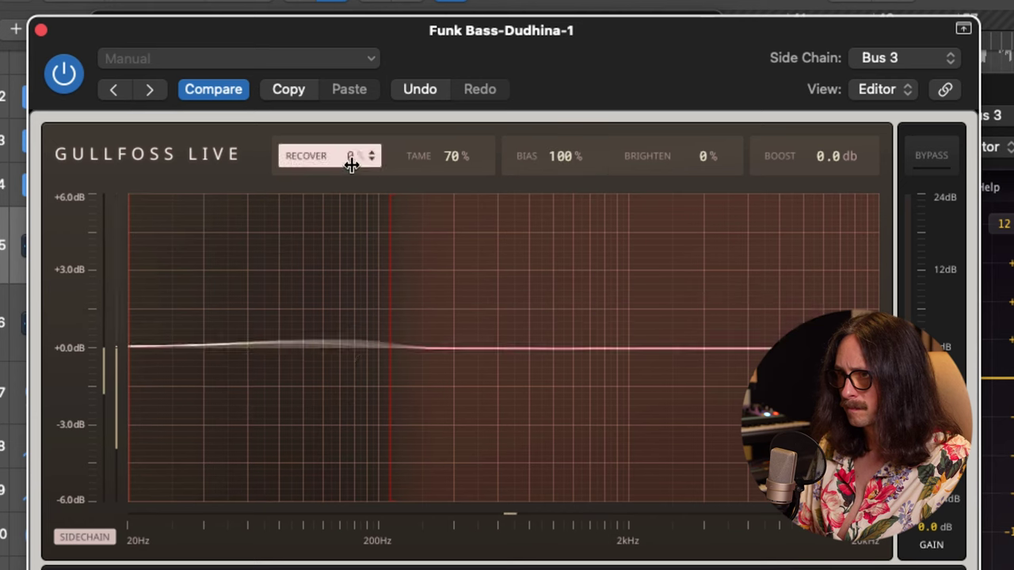
{"action": "left_click", "coordinate": [62, 82]}
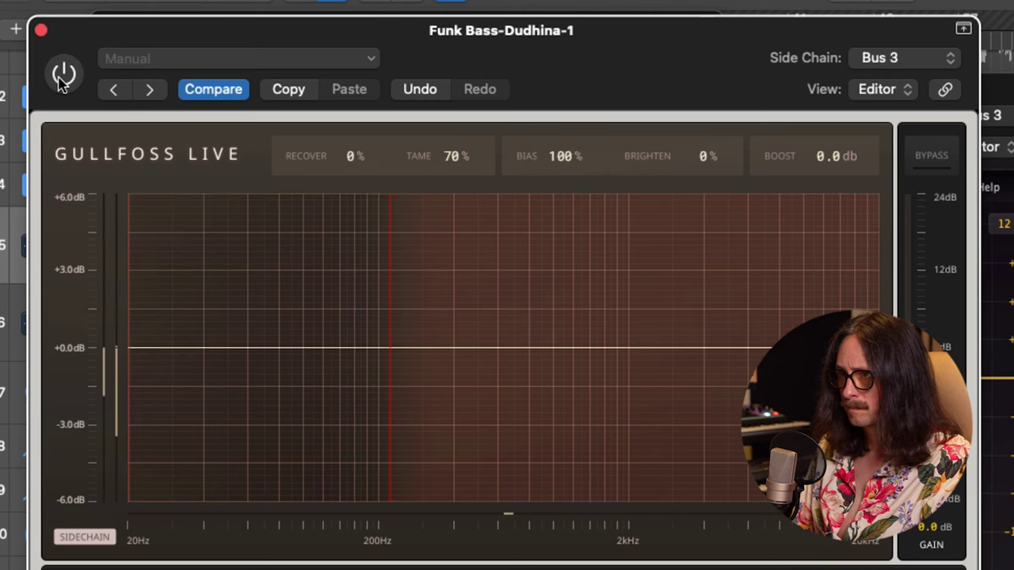
{"action": "left_click", "coordinate": [63, 75]}
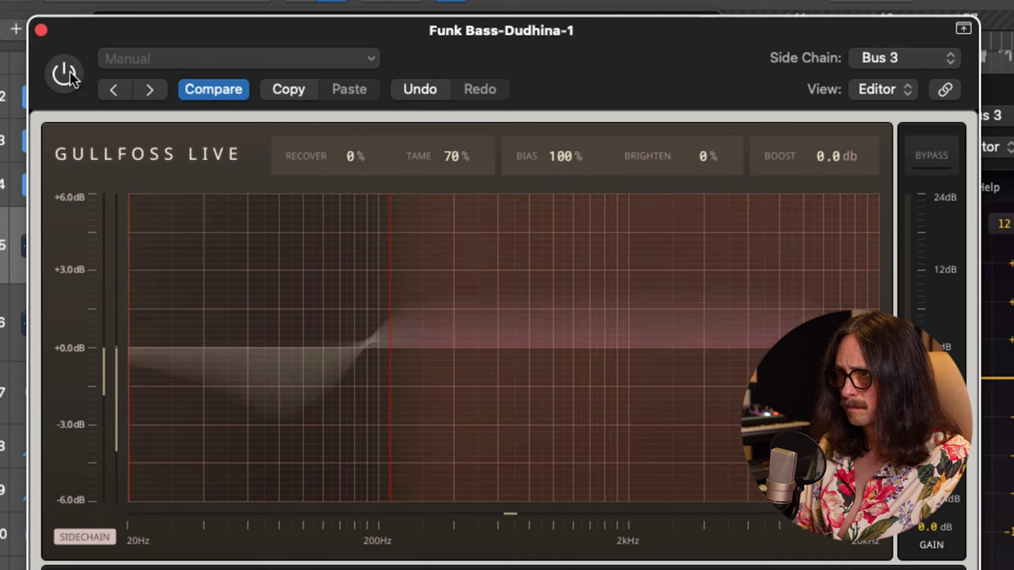
{"action": "left_click", "coordinate": [67, 77]}
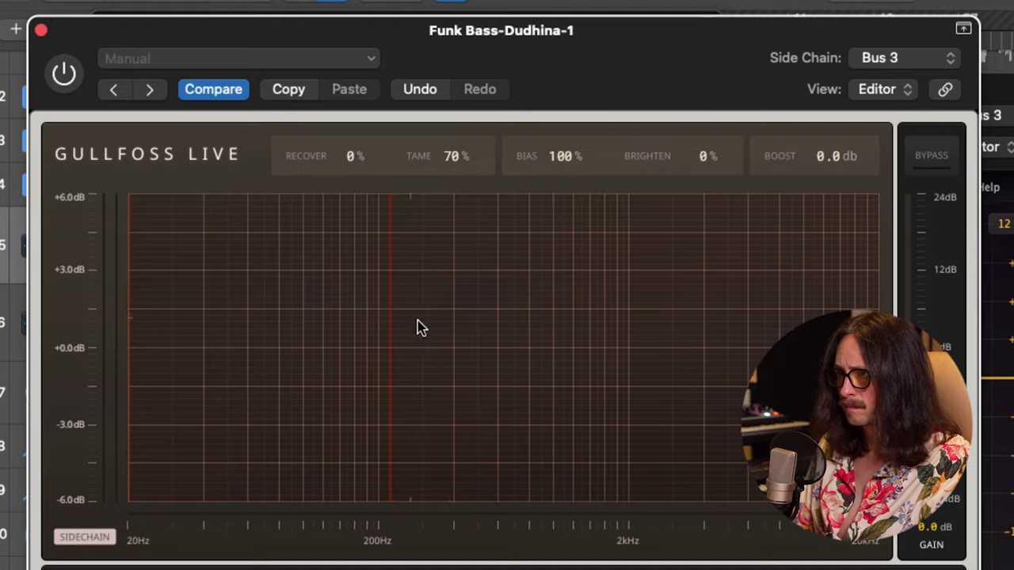